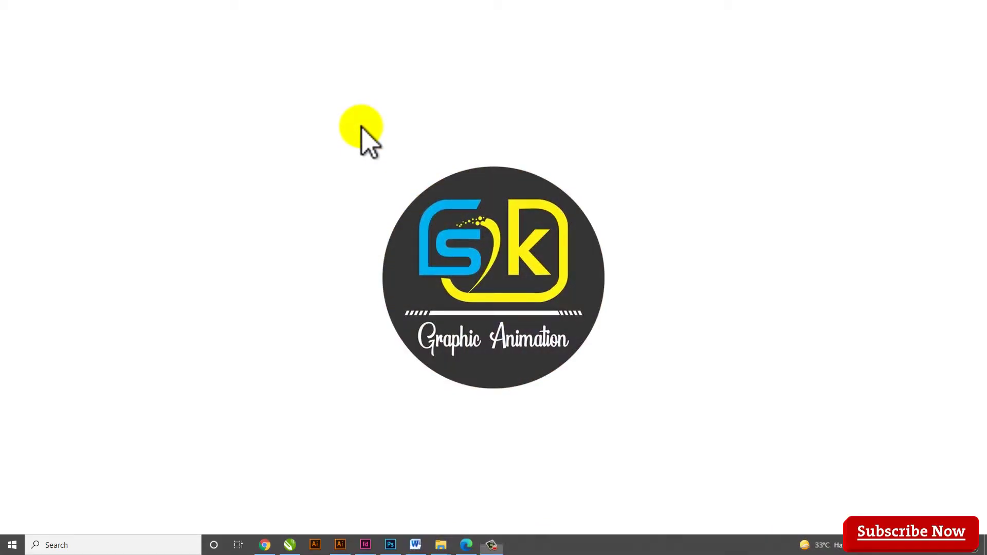
Step: Refresh the desktop and bring up Photoshop with the finished banner.psd design
right_click(362, 128)
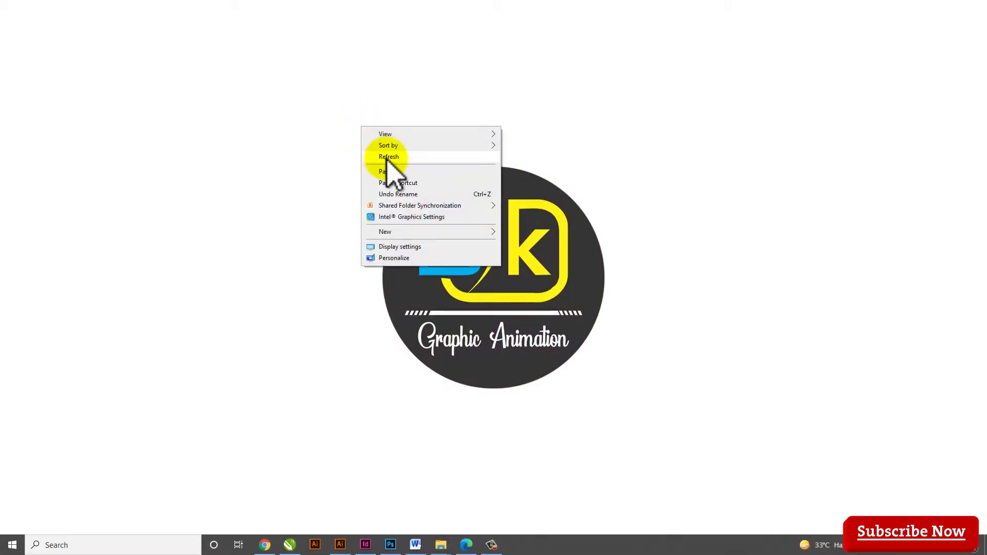
click(389, 157)
click(391, 546)
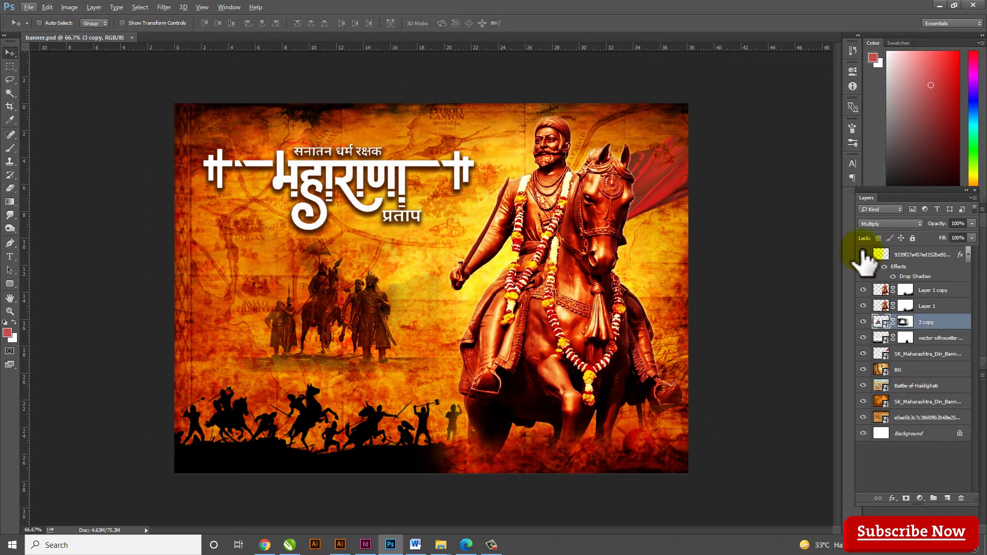
mouse_move(864, 254)
mouse_down()
mouse_move(864, 417)
mouse_move(866, 270)
mouse_up()
click(863, 402)
click(864, 254)
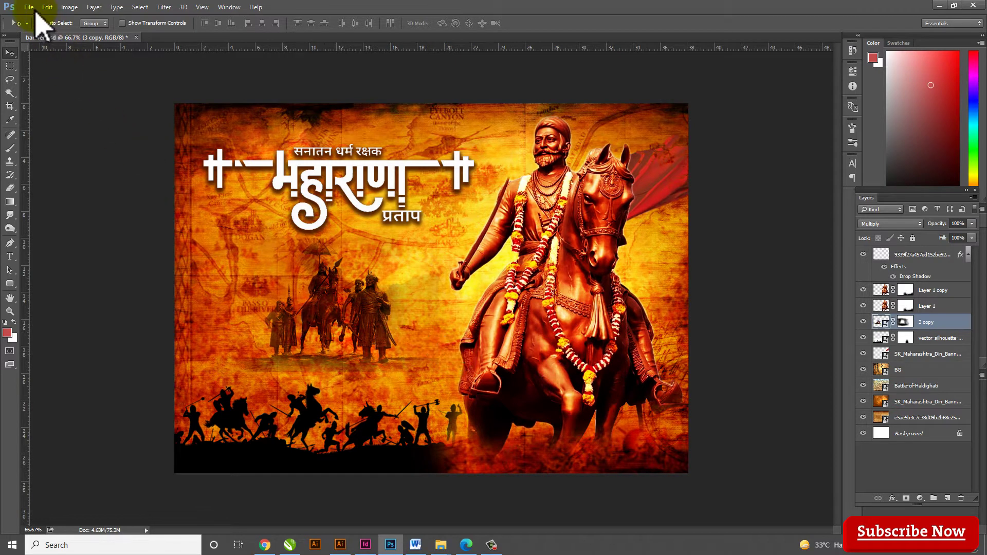
Step: Create a new 1500 × 1080 px document at 150 ppi with a white background
click(30, 7)
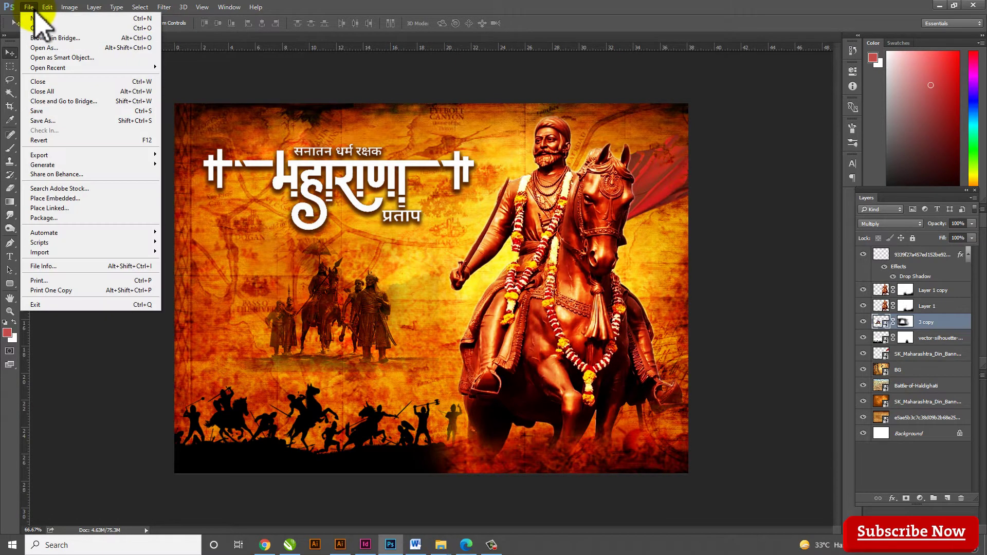
click(60, 19)
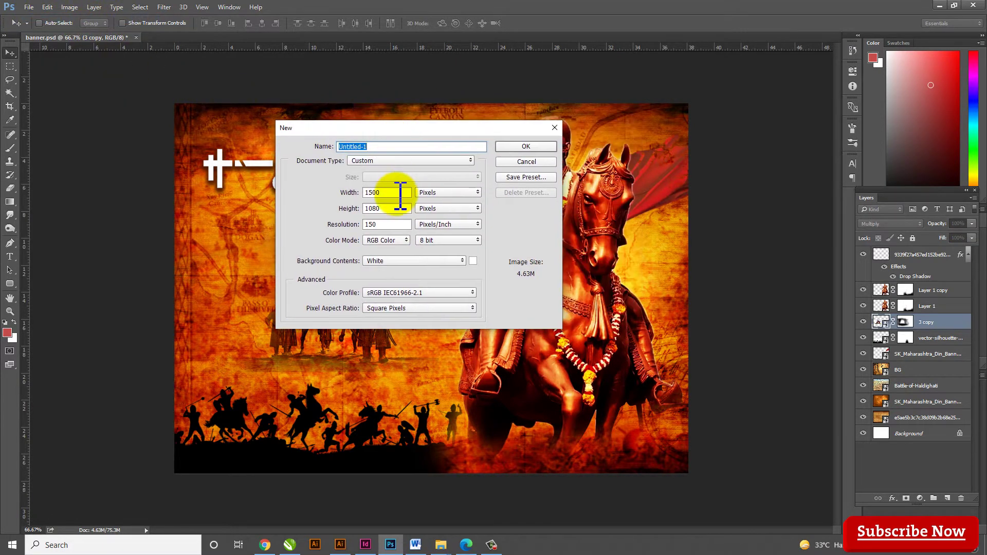
click(382, 225)
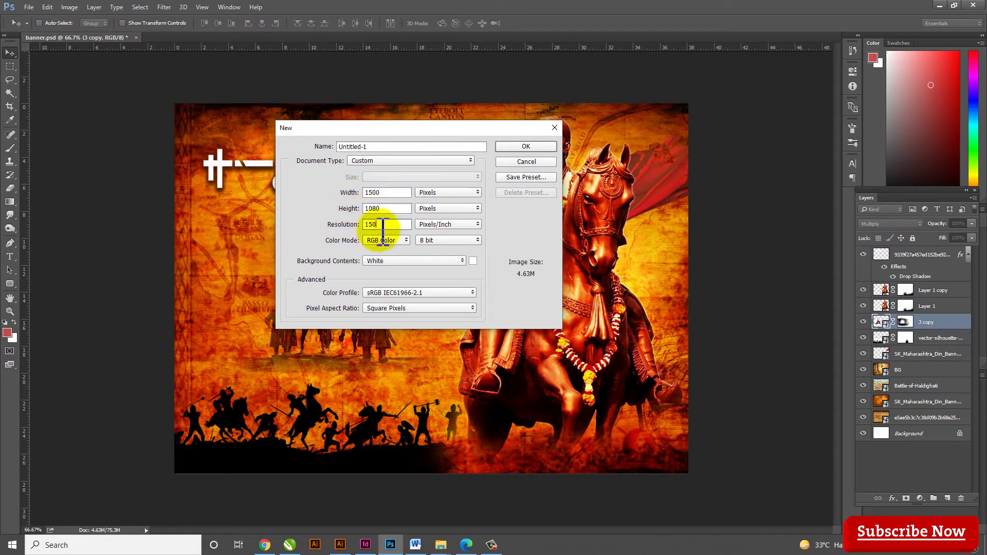
click(402, 261)
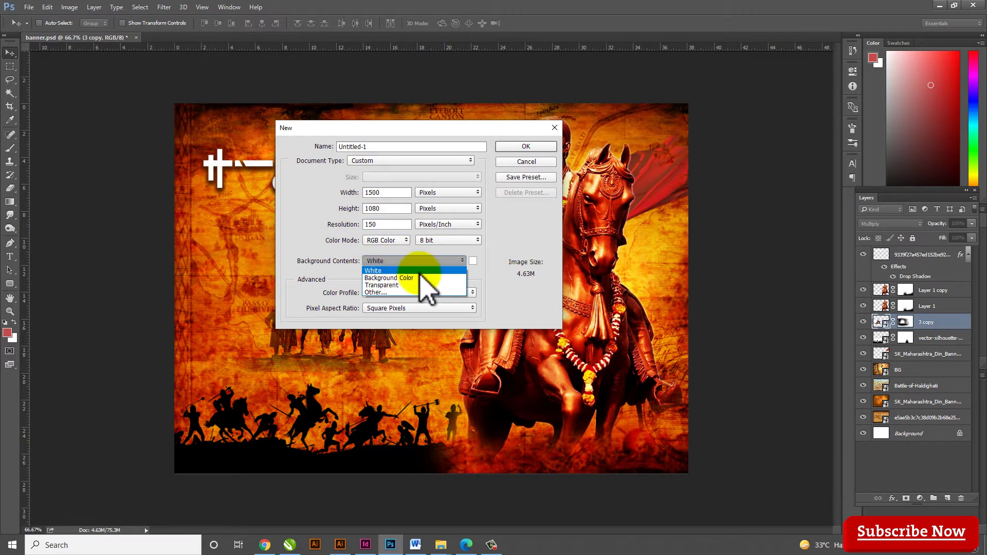
click(406, 271)
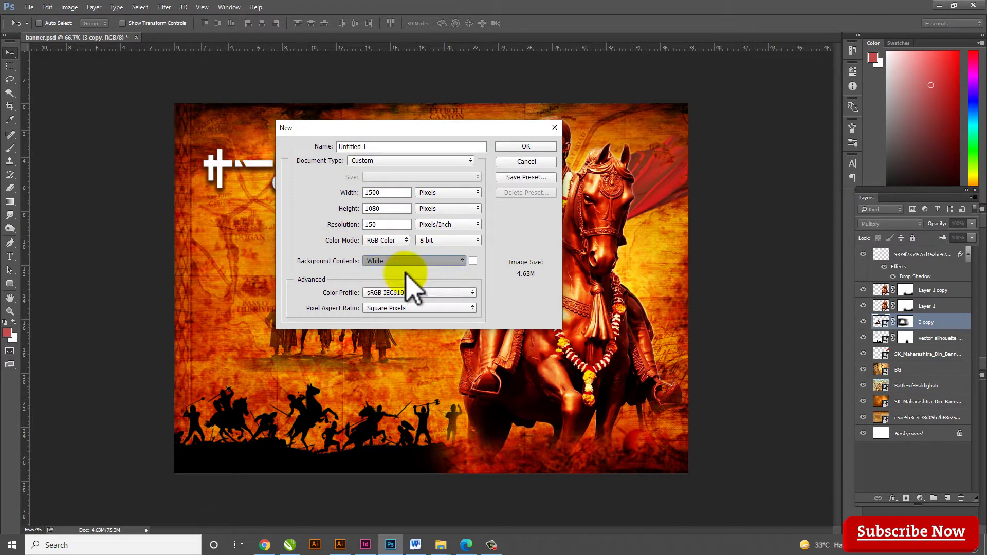
click(525, 147)
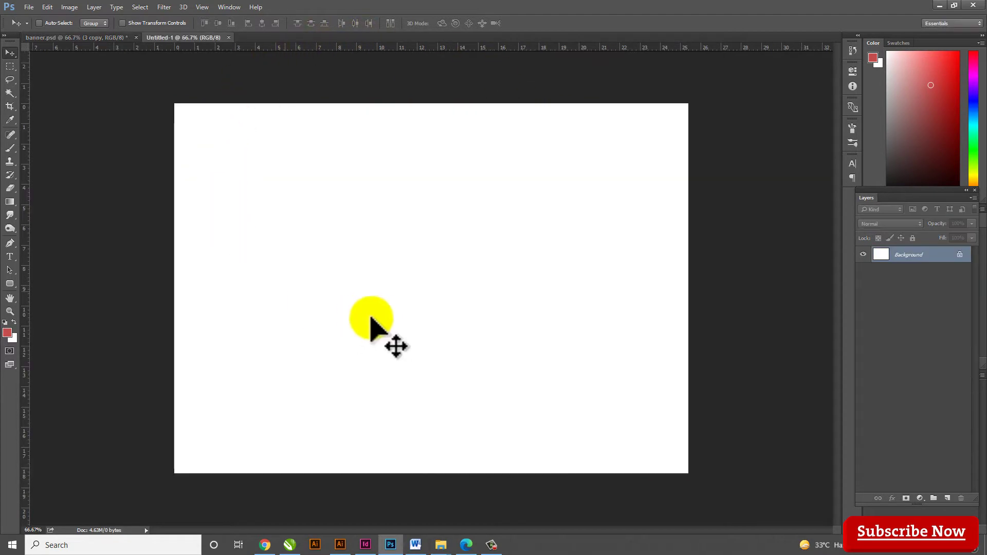
click(63, 47)
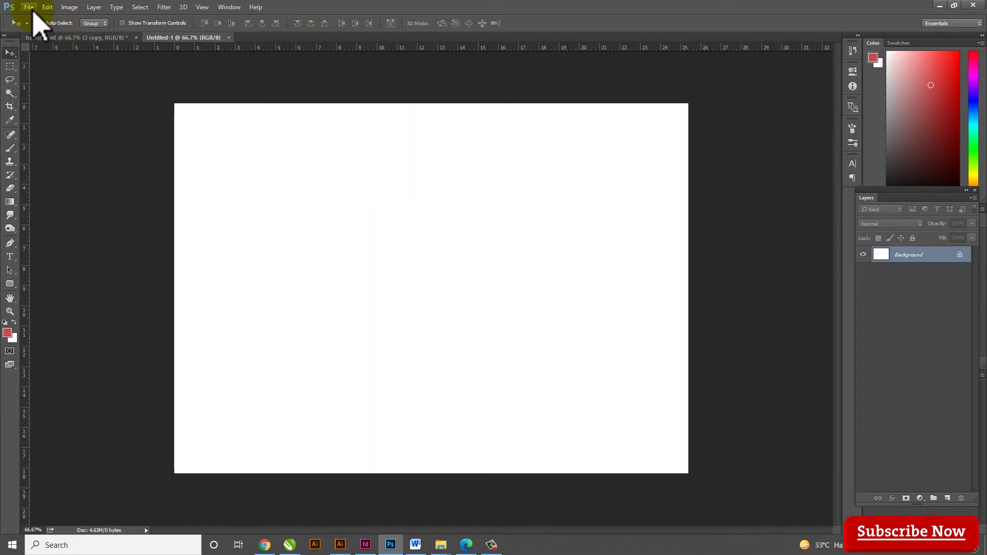
Step: Embed the BG_1 parchment texture and scale it up to cover the whole canvas
click(29, 8)
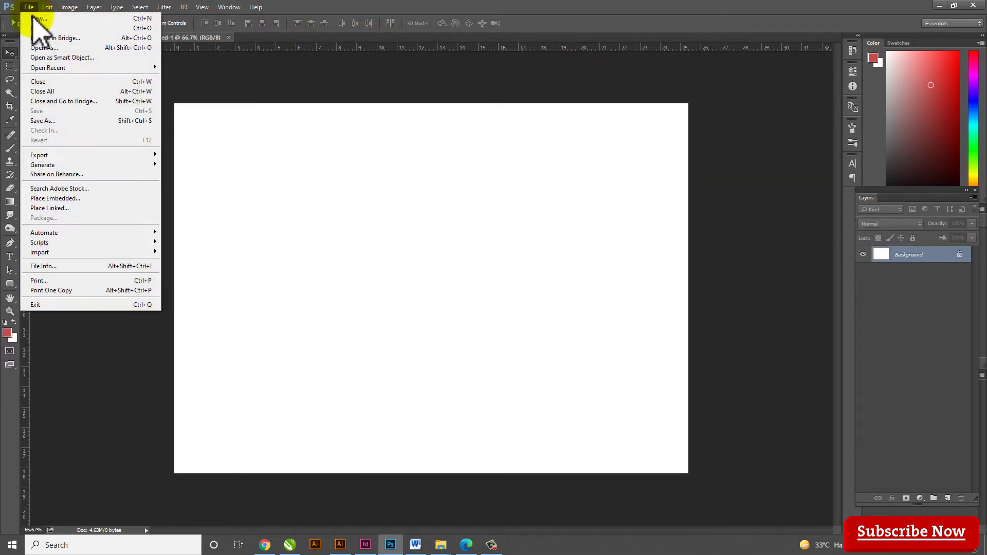
click(57, 200)
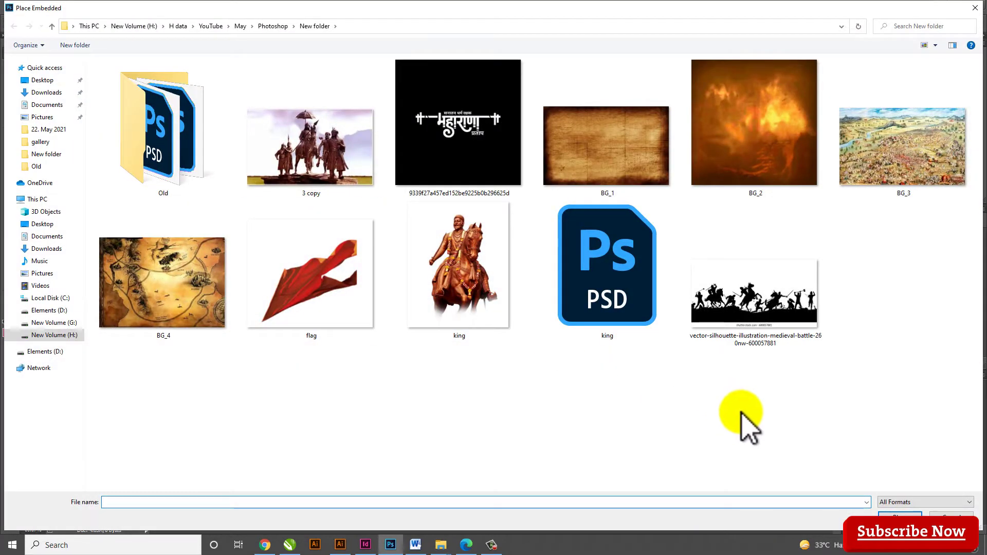
click(604, 129)
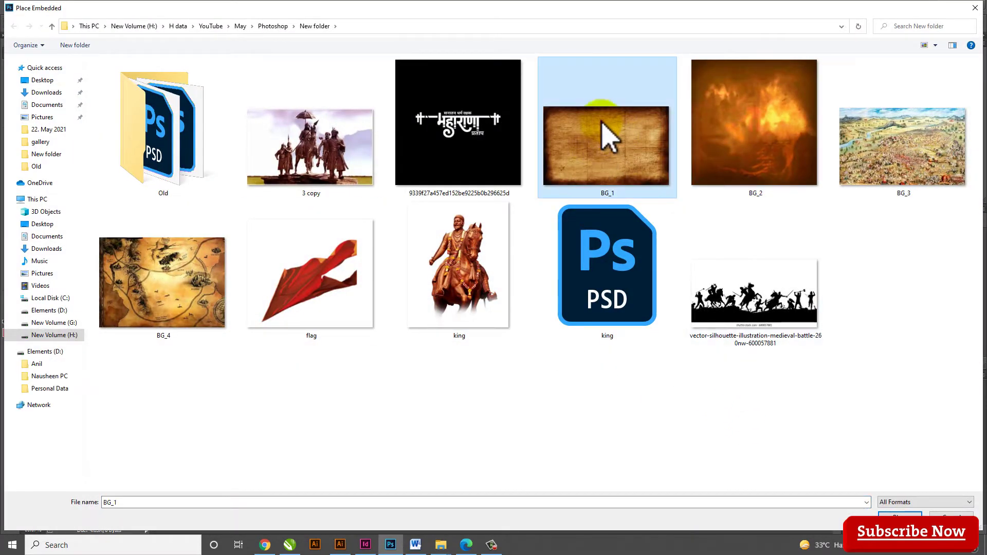
click(884, 514)
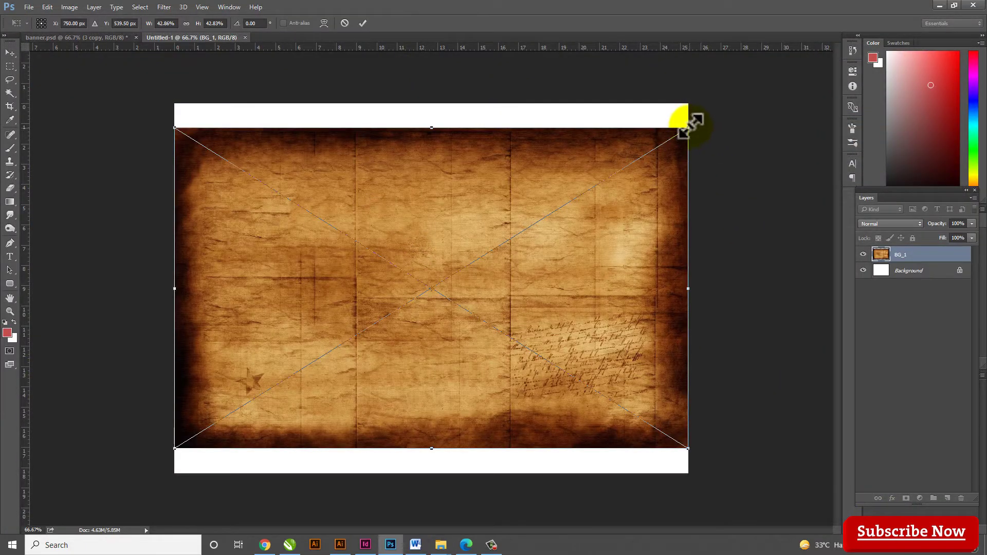
drag(689, 128, 733, 98)
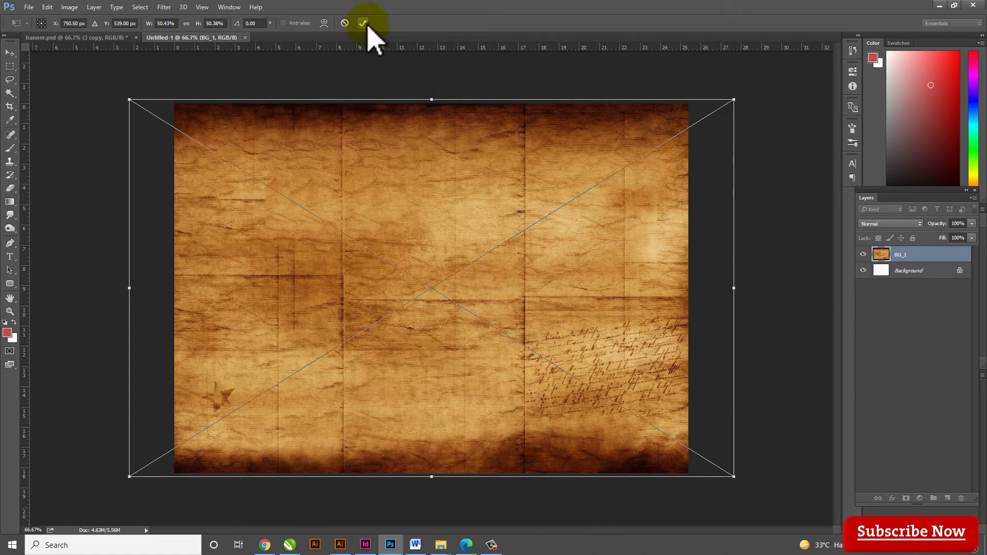
click(363, 23)
Step: Embed the BG_2 fire image and enlarge it to fill the canvas
click(29, 8)
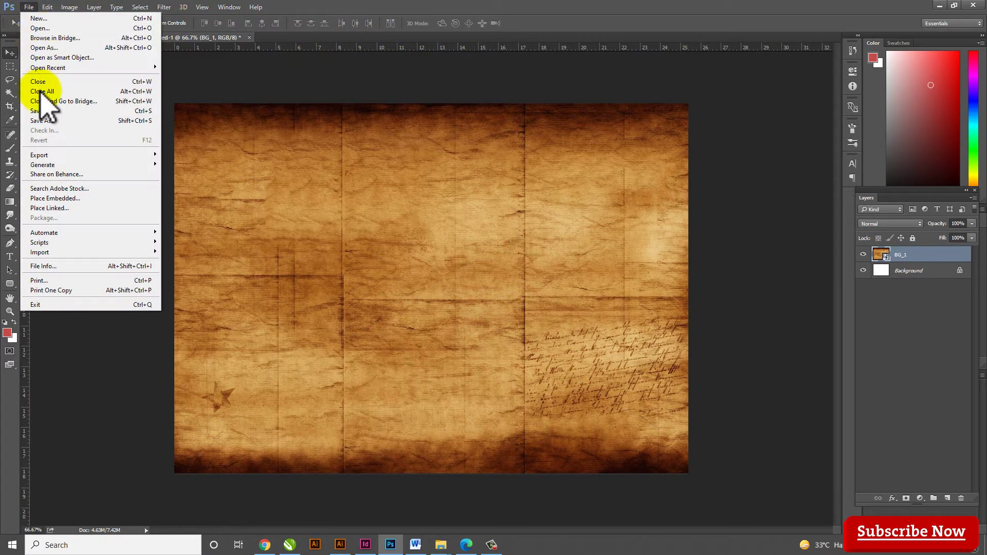
click(108, 199)
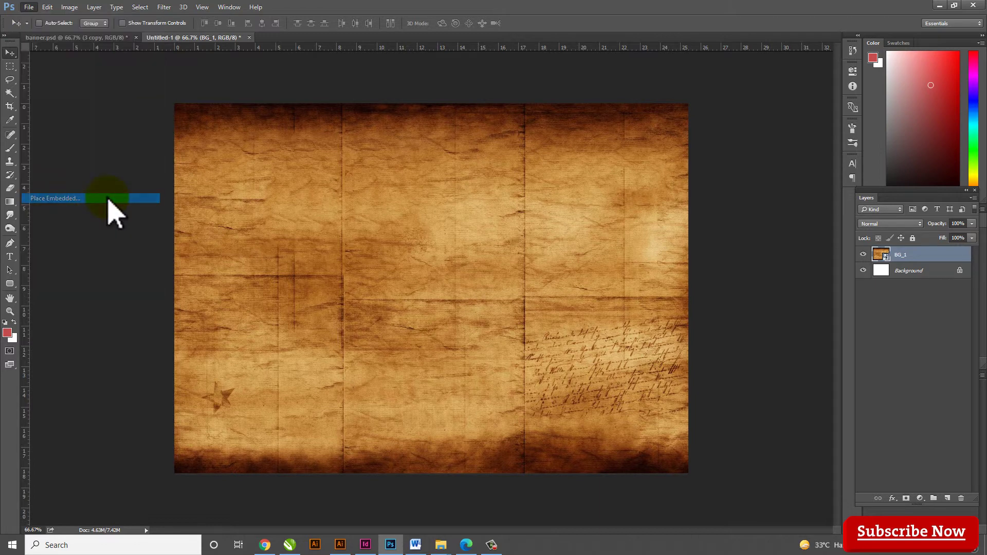
click(740, 170)
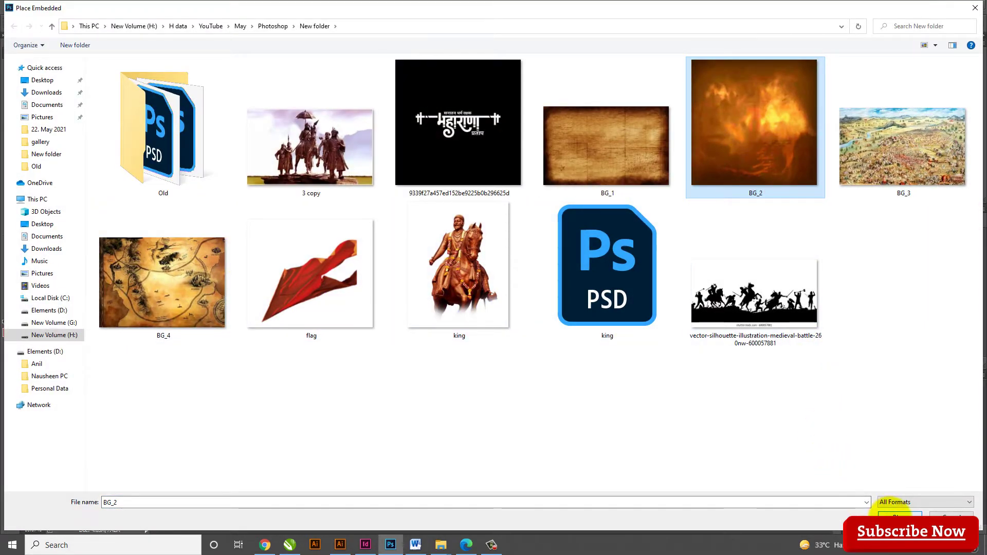
click(900, 517)
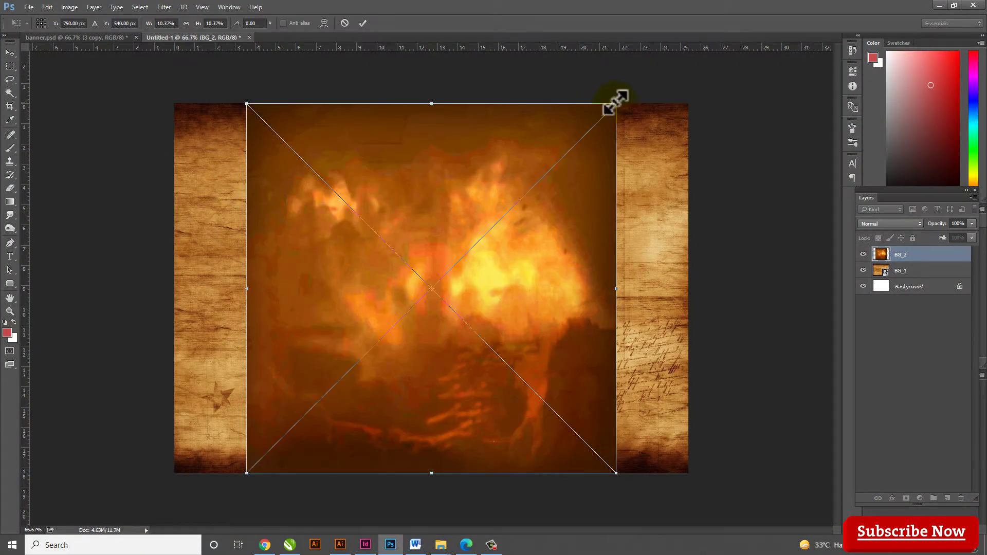
drag(616, 104, 662, 51)
key(ctrl+0)
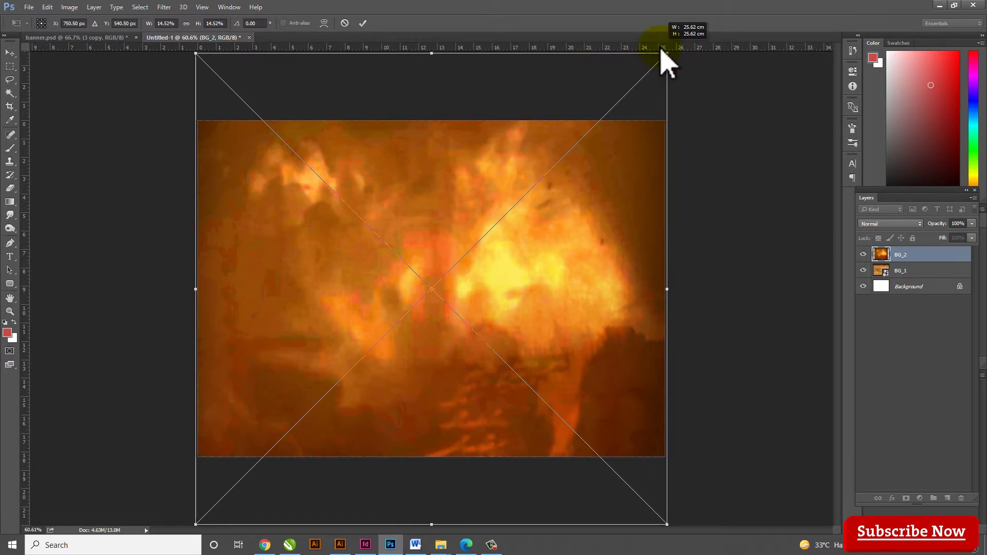
click(364, 23)
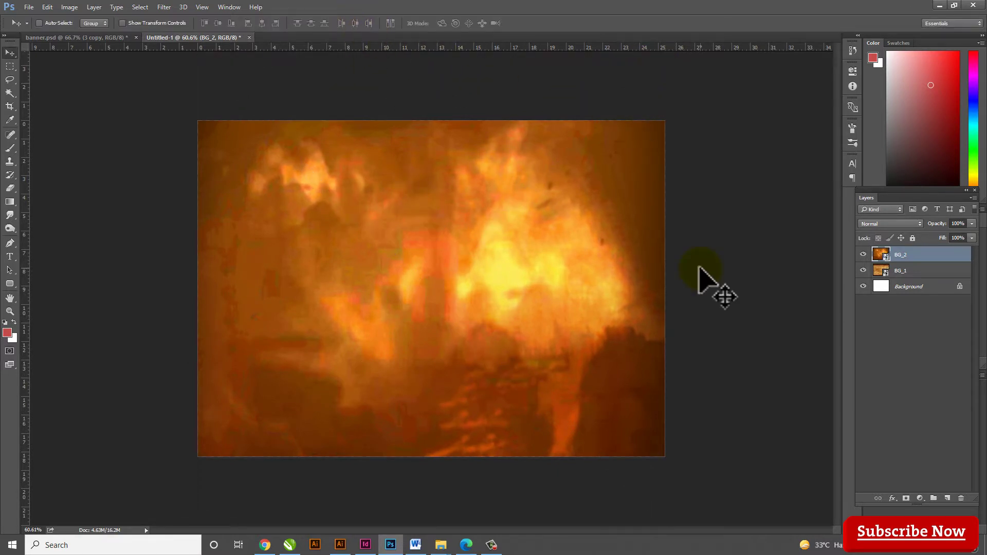
Step: Set the BG_2 fire layer's blend mode to Overlay
click(894, 255)
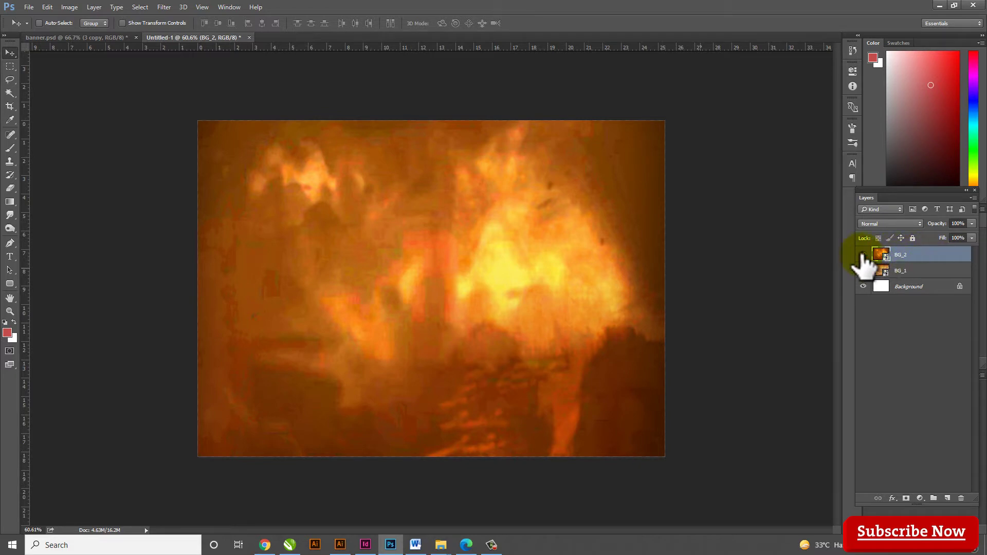
click(863, 254)
click(897, 224)
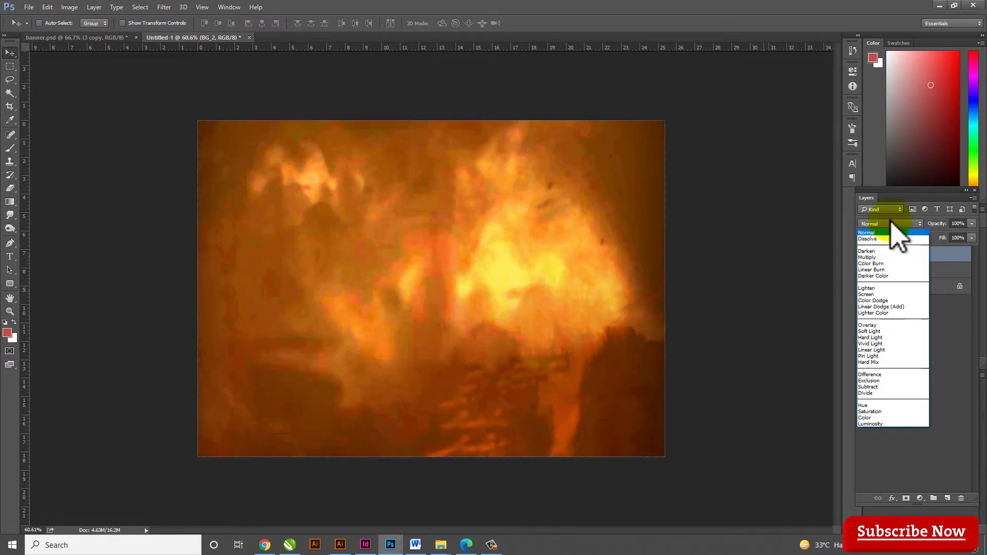
click(887, 325)
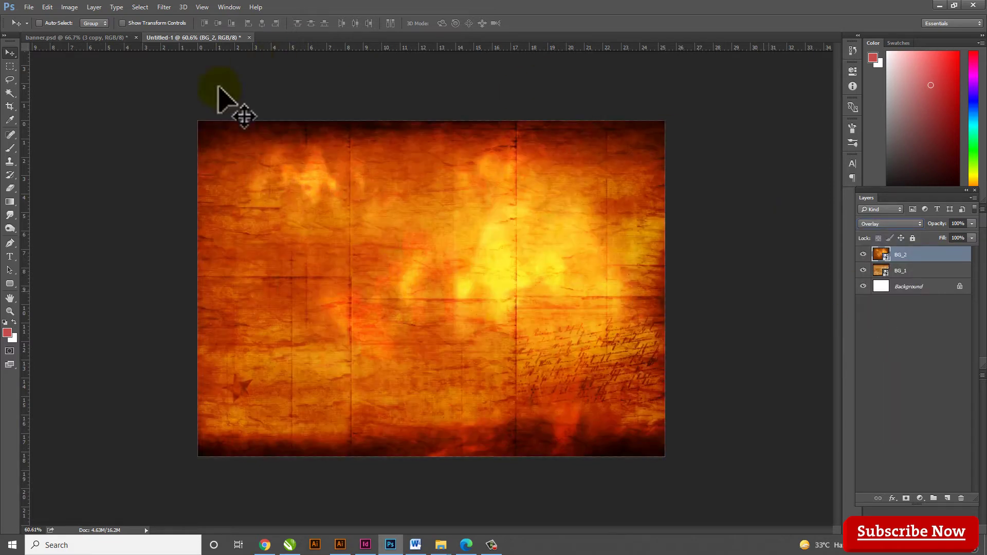
Step: Embed the BG_3 battle image and enlarge it to about 168% to cover the canvas
click(29, 7)
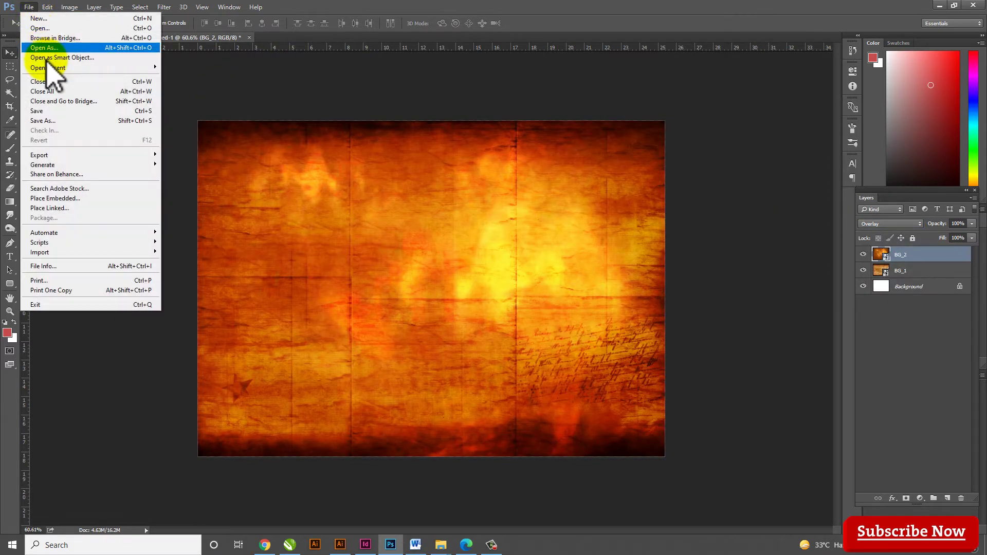
click(70, 200)
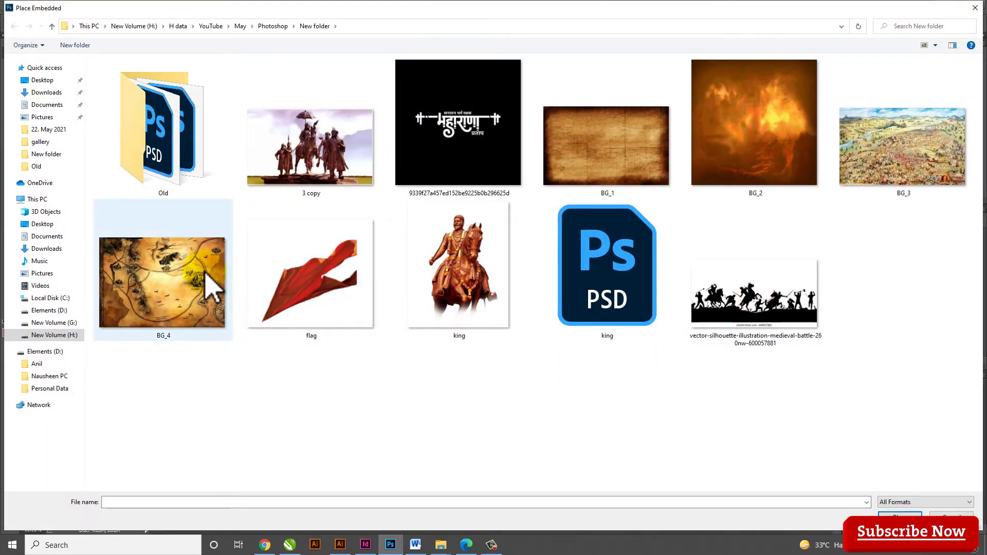
click(921, 180)
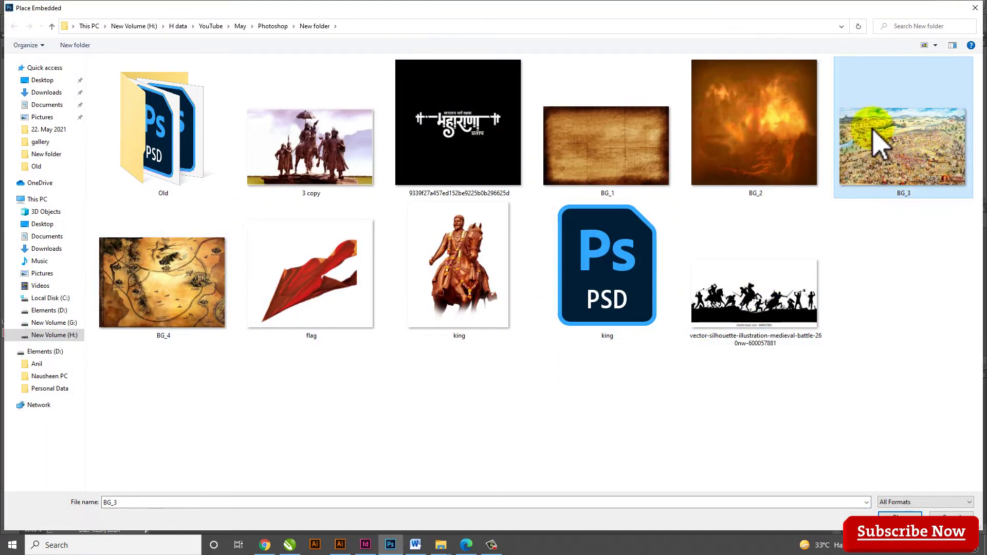
click(897, 515)
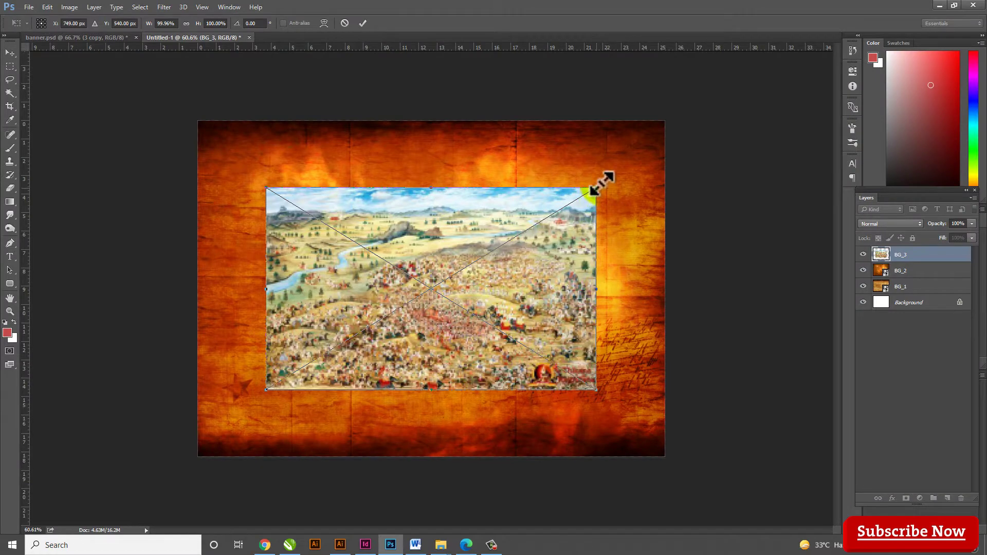
drag(596, 188, 709, 119)
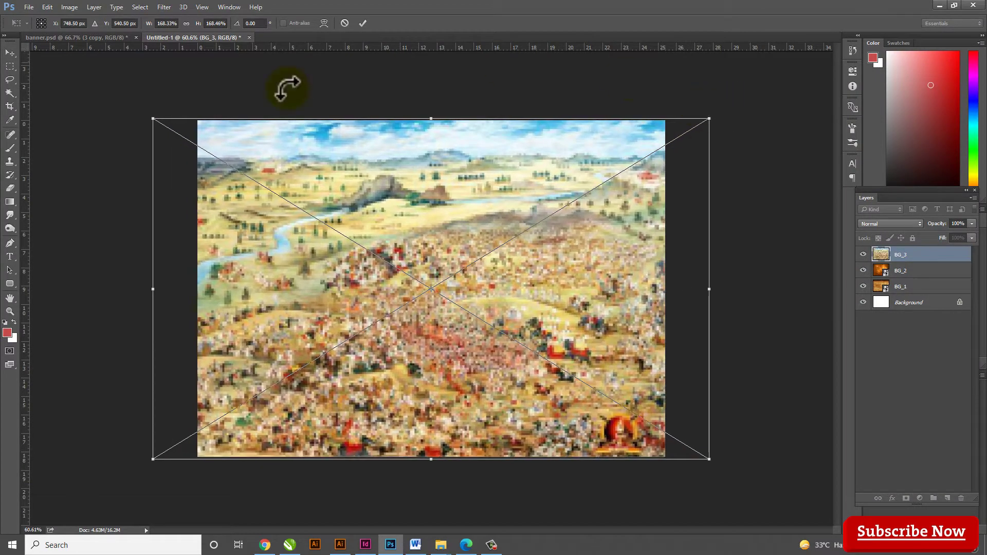
click(363, 23)
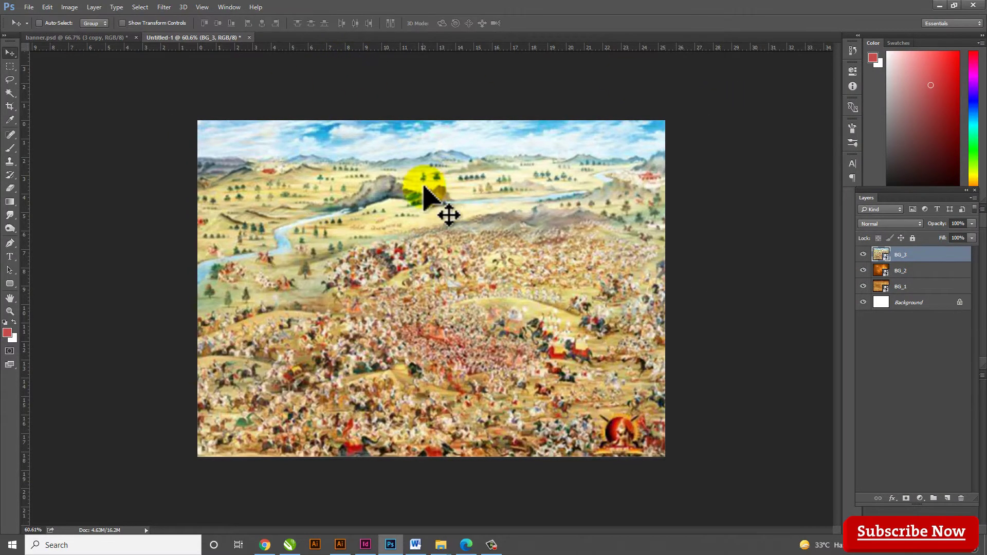
Step: Set the BG_3 battle layer's blend mode to Soft Light
click(863, 255)
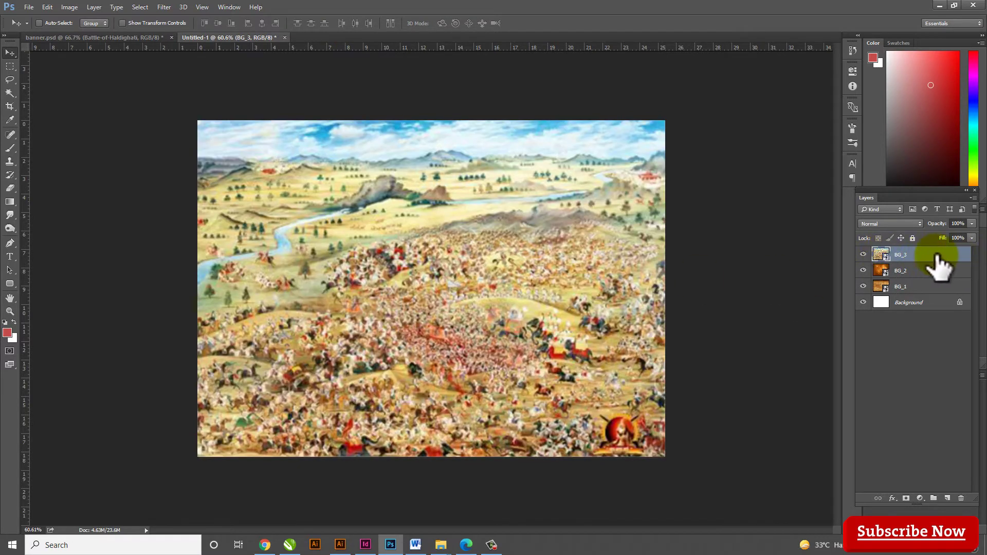
click(898, 224)
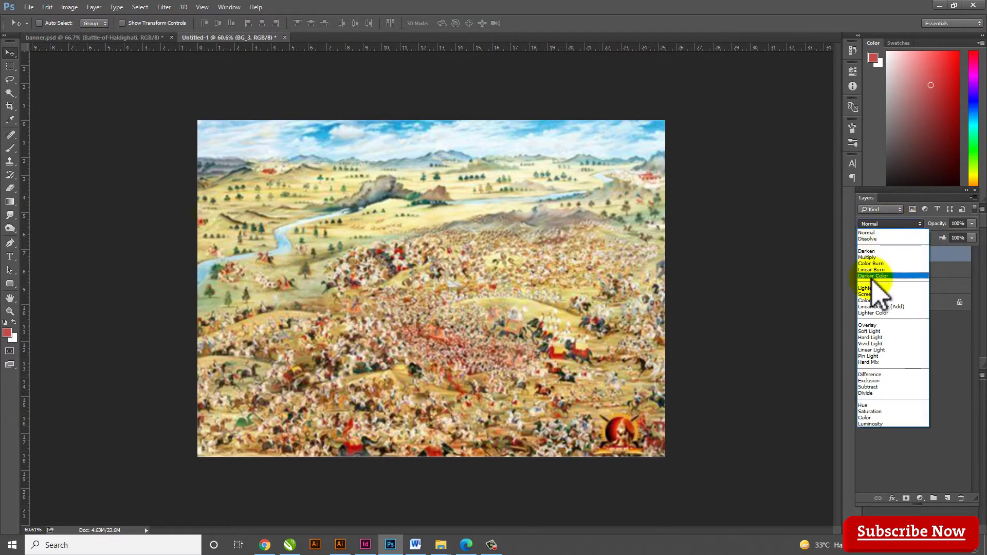
click(880, 332)
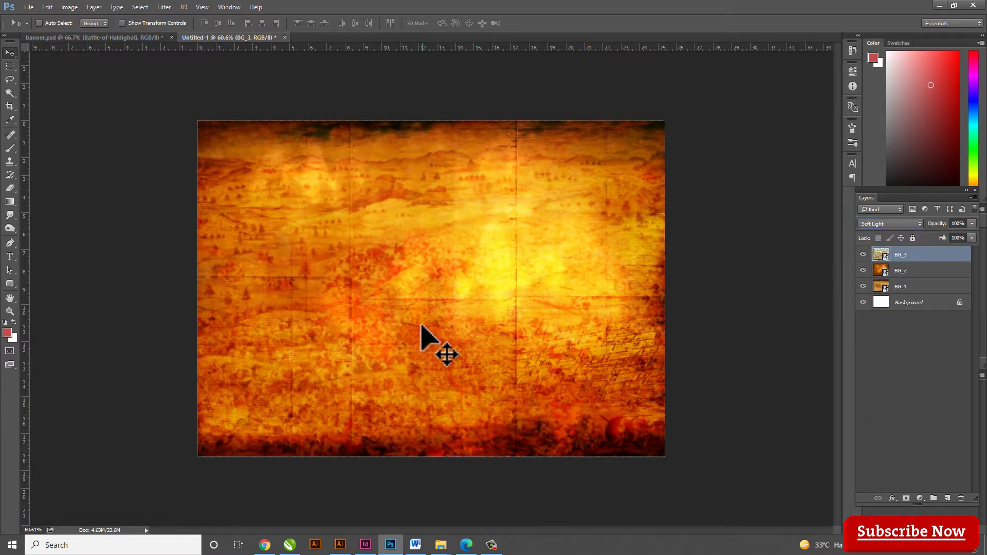
click(29, 7)
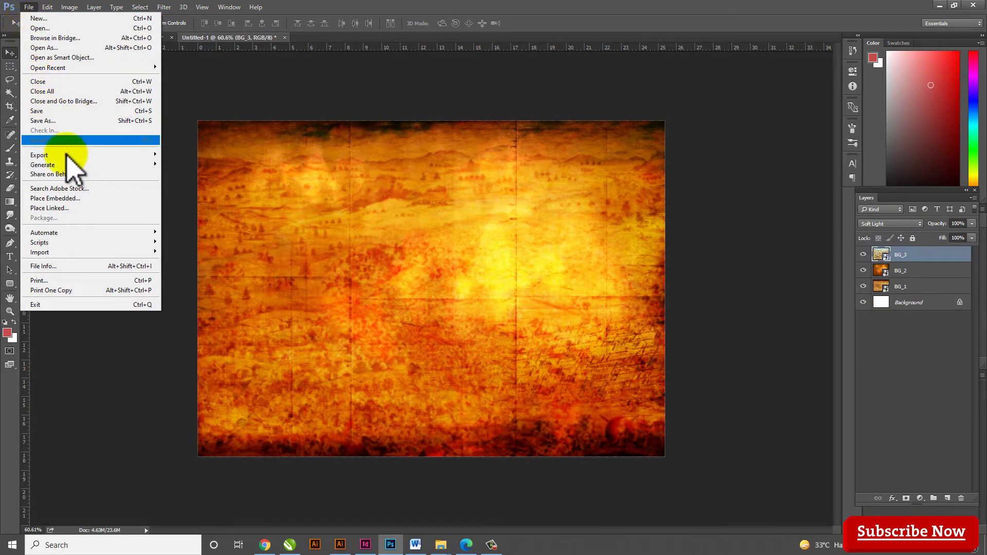
Step: Embed the BG_4 map image, scaled slightly to fill the canvas
click(99, 198)
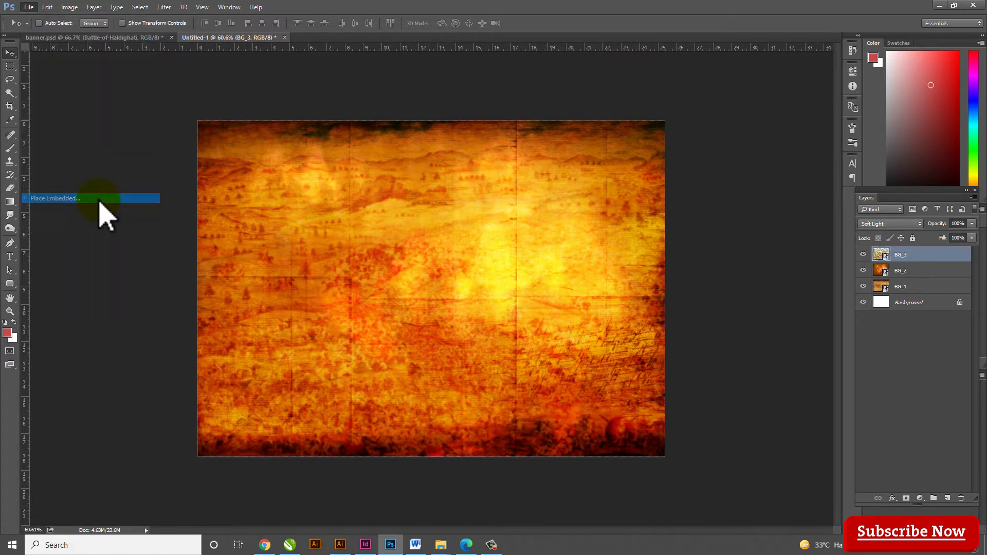
click(157, 301)
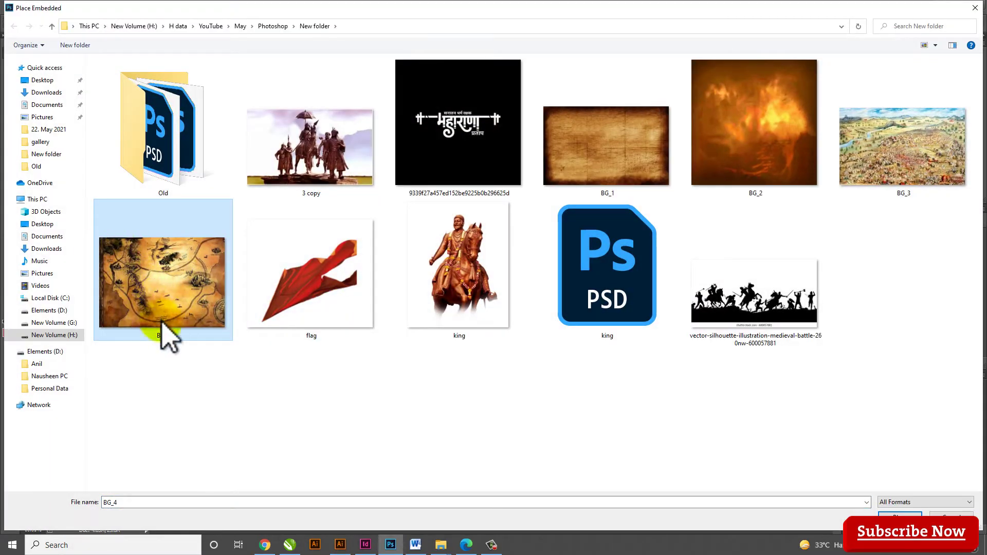
click(898, 516)
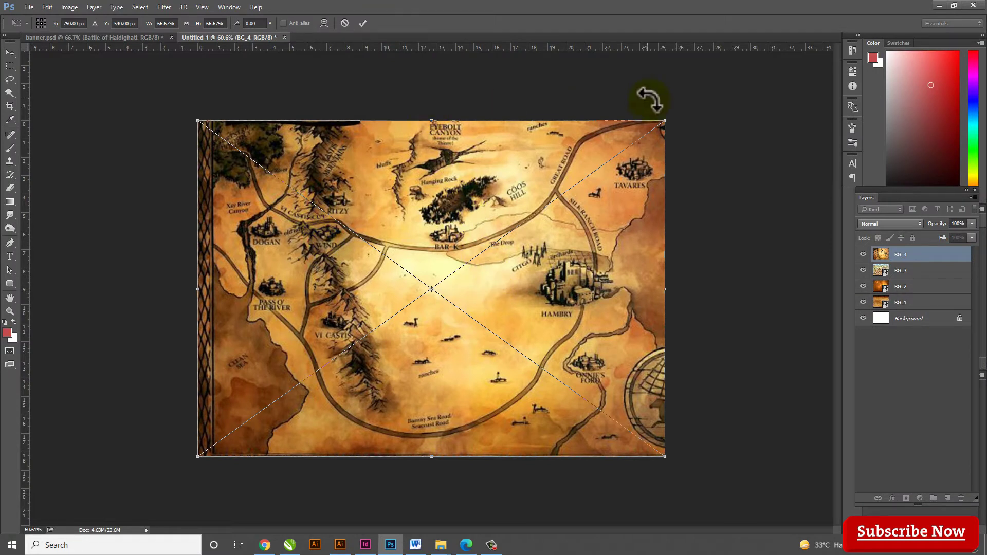
drag(665, 122, 668, 118)
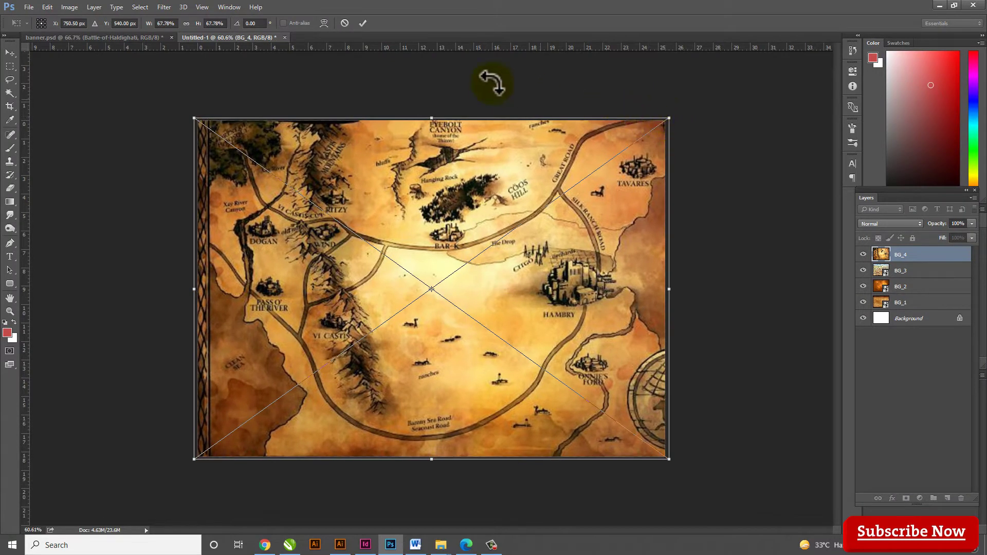
click(362, 24)
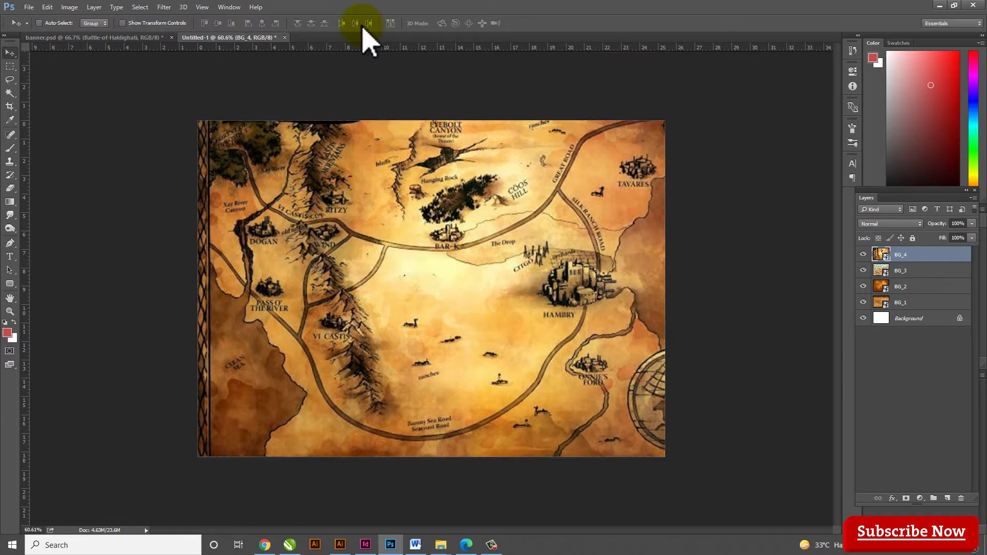
Step: Blend the BG_4 map layer in Soft Light after trying Overlay
click(895, 224)
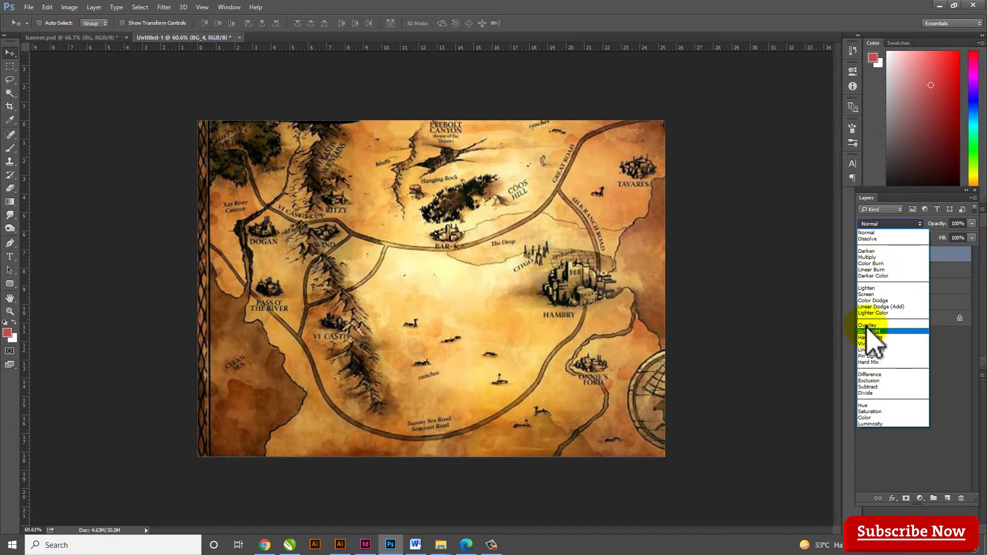
click(869, 326)
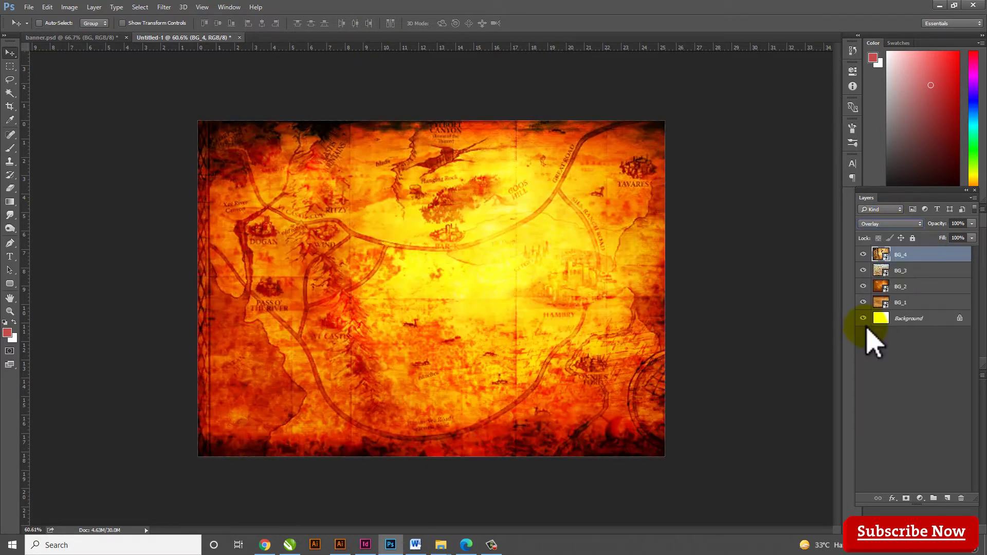
click(892, 224)
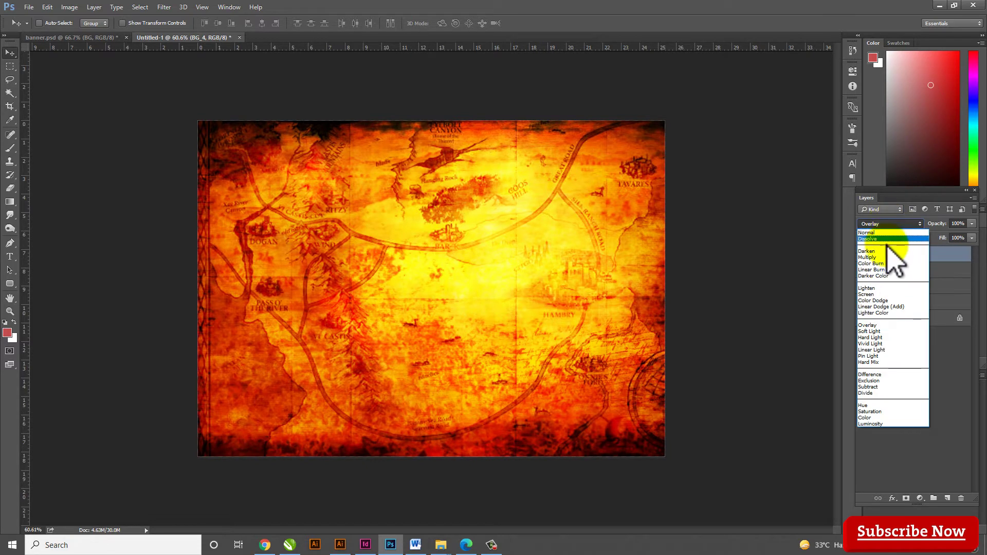
click(881, 331)
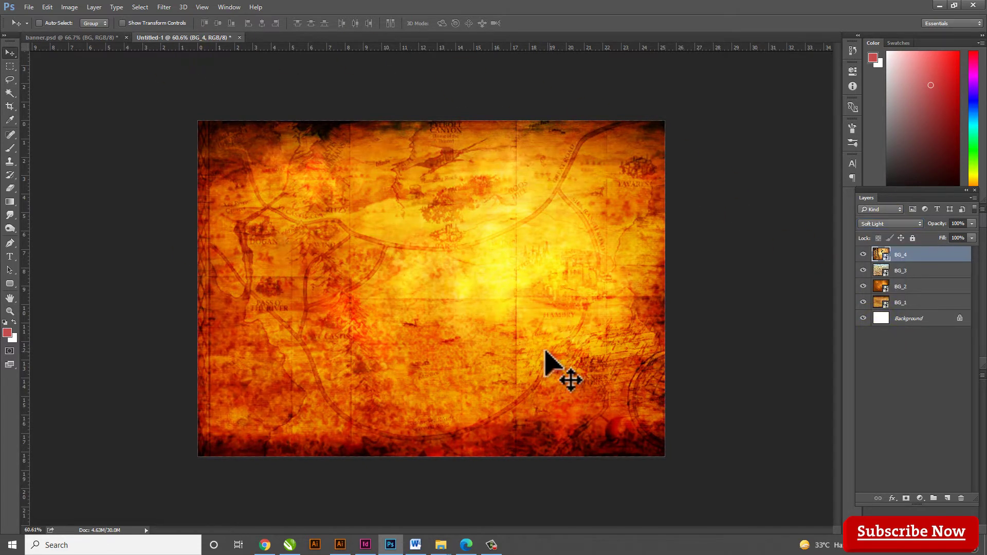
key(ctrl+plus)
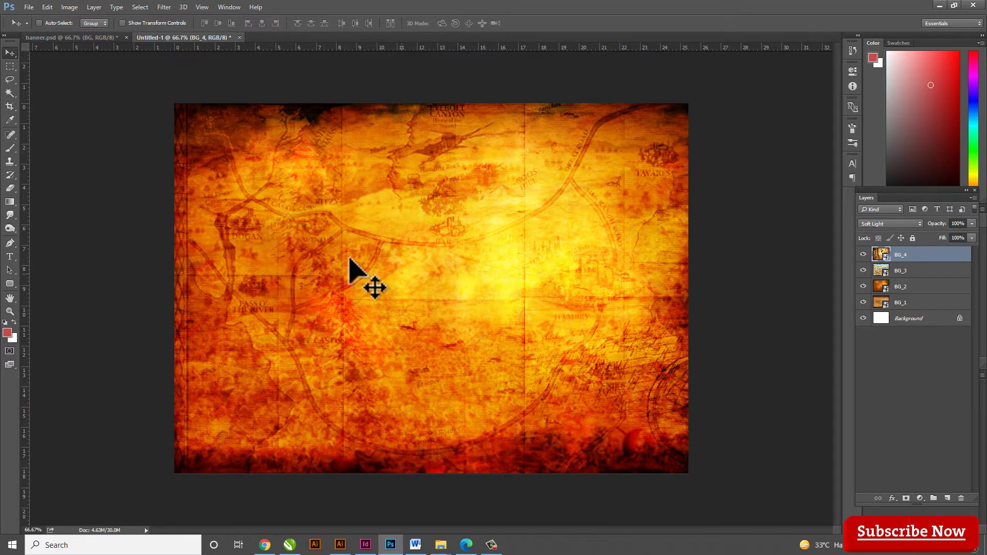
Step: Embed the king statue image at the canvas's right side, scaled to about 44%
click(26, 8)
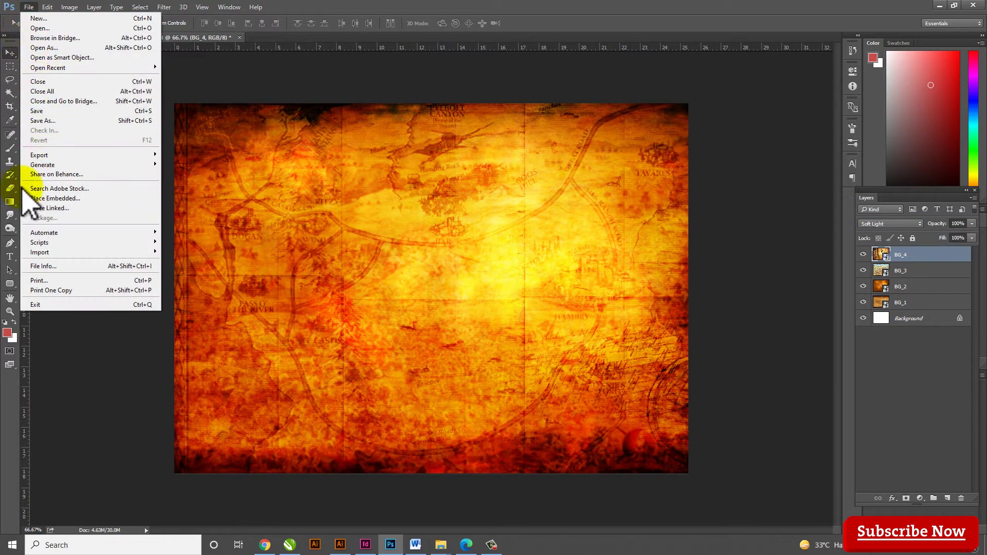
click(102, 198)
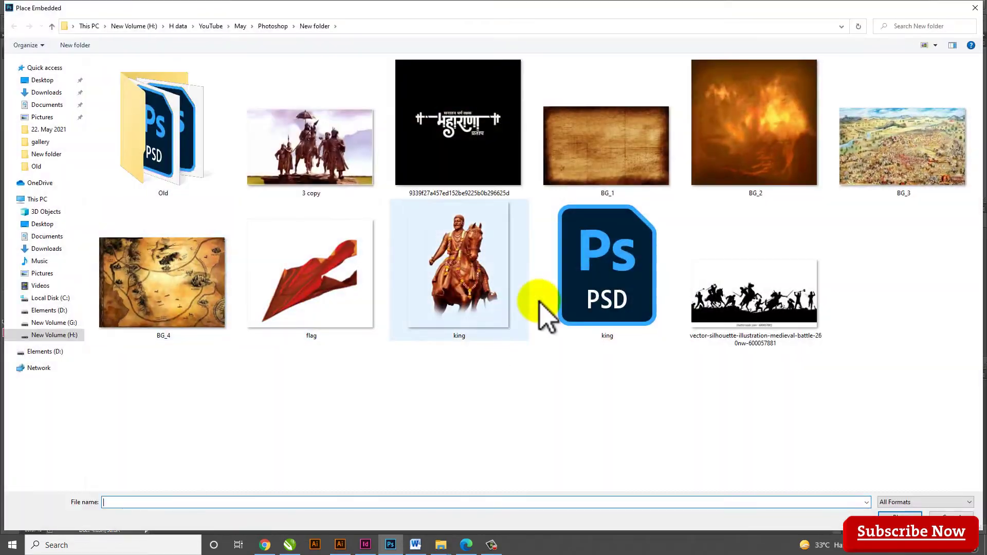
click(491, 236)
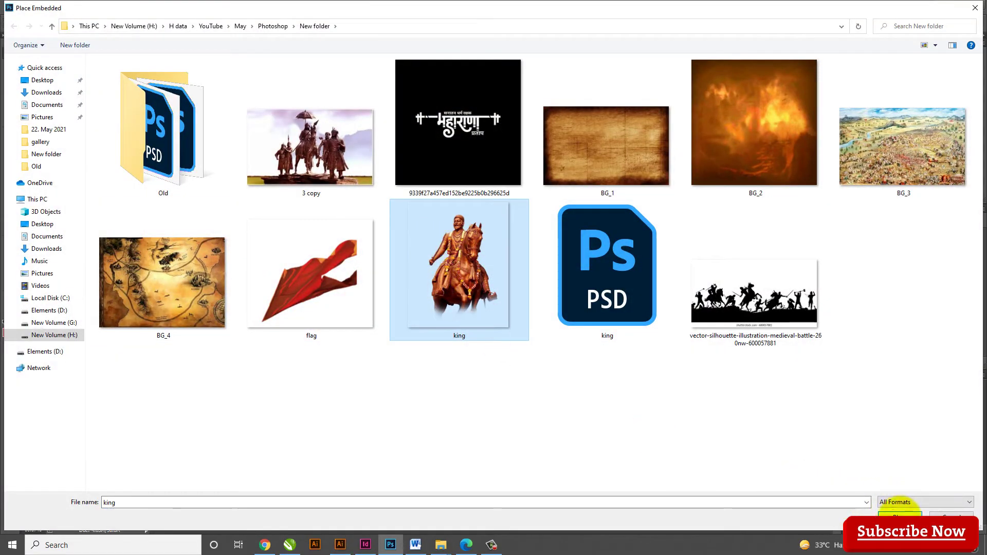
click(900, 516)
drag(448, 227, 575, 225)
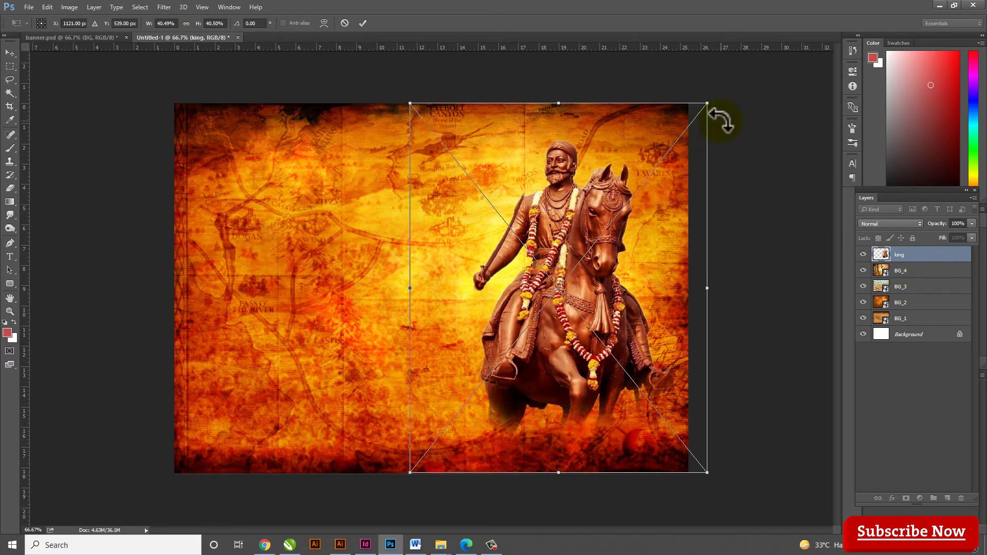
drag(706, 104, 718, 85)
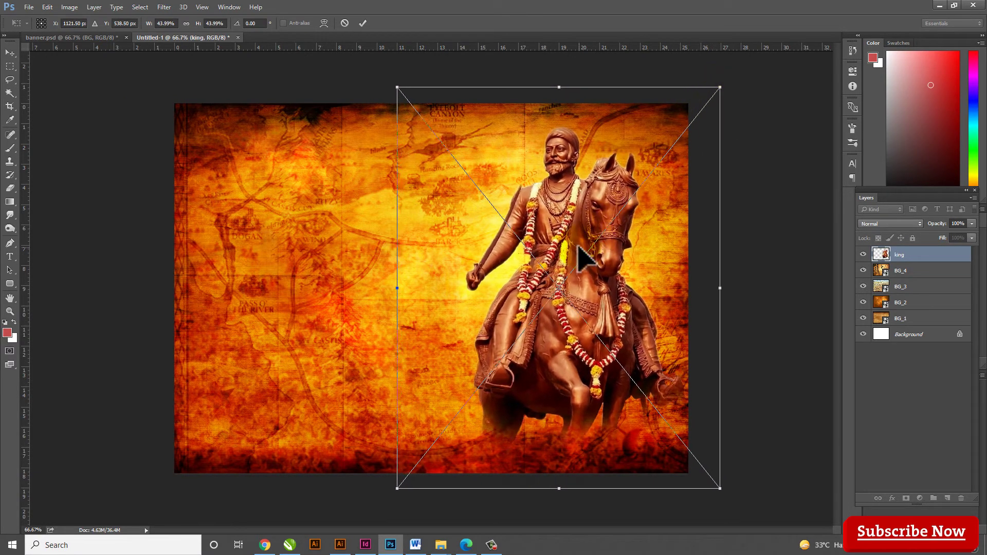
drag(580, 248, 579, 241)
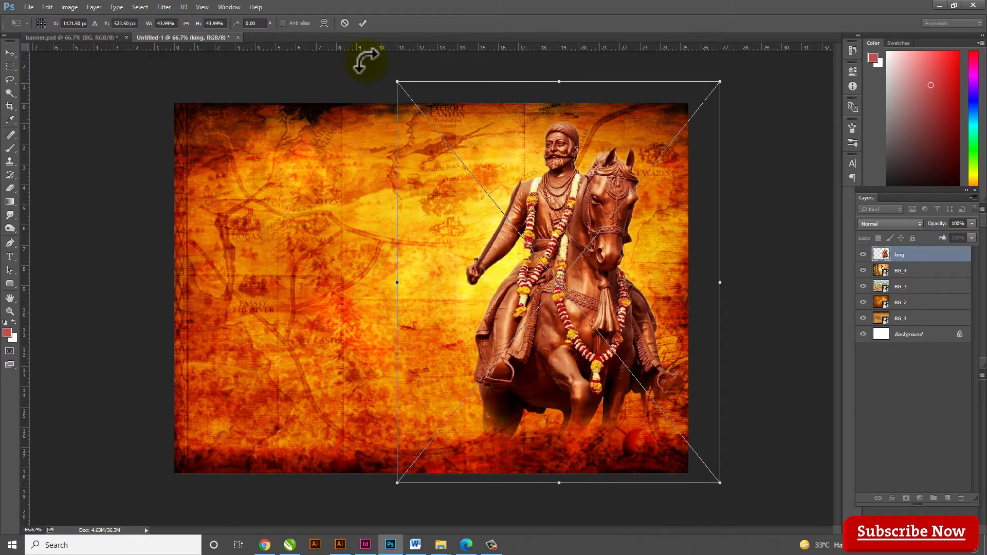
click(364, 23)
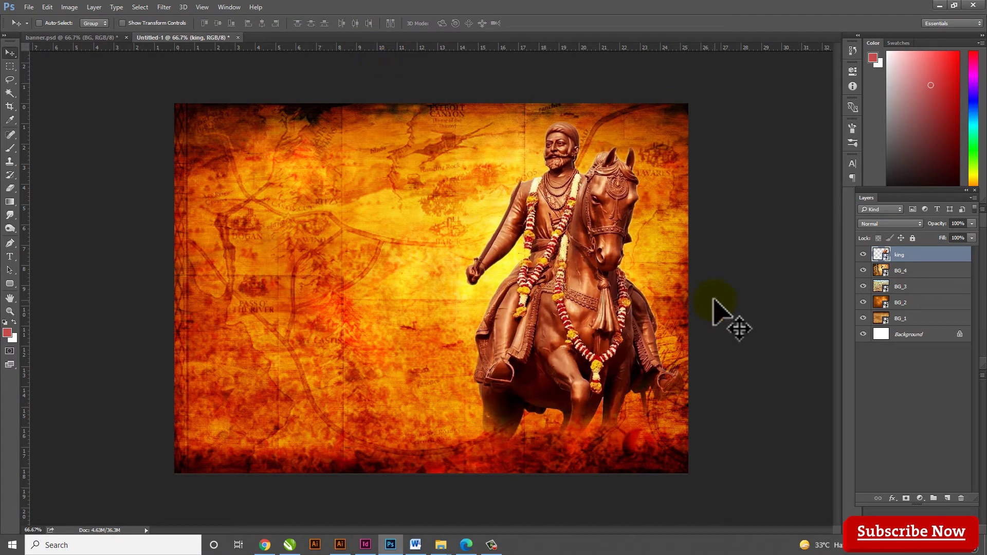
Step: Open king.psd as its own document
click(29, 7)
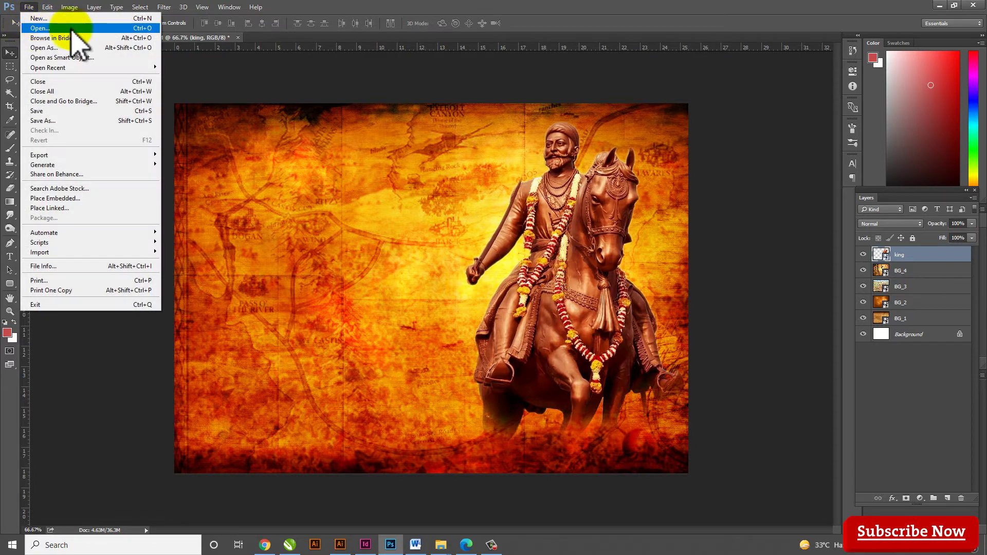
click(99, 30)
click(581, 277)
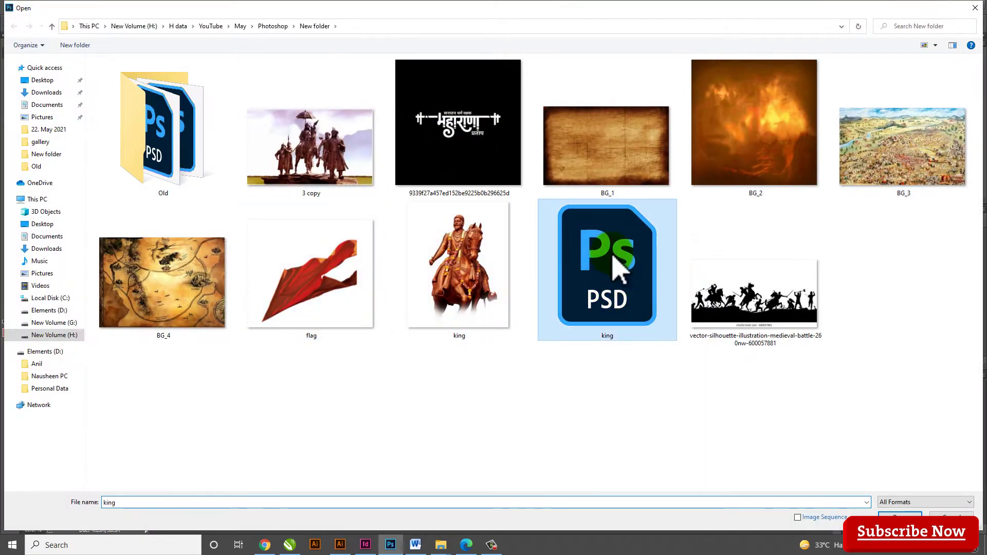
click(900, 515)
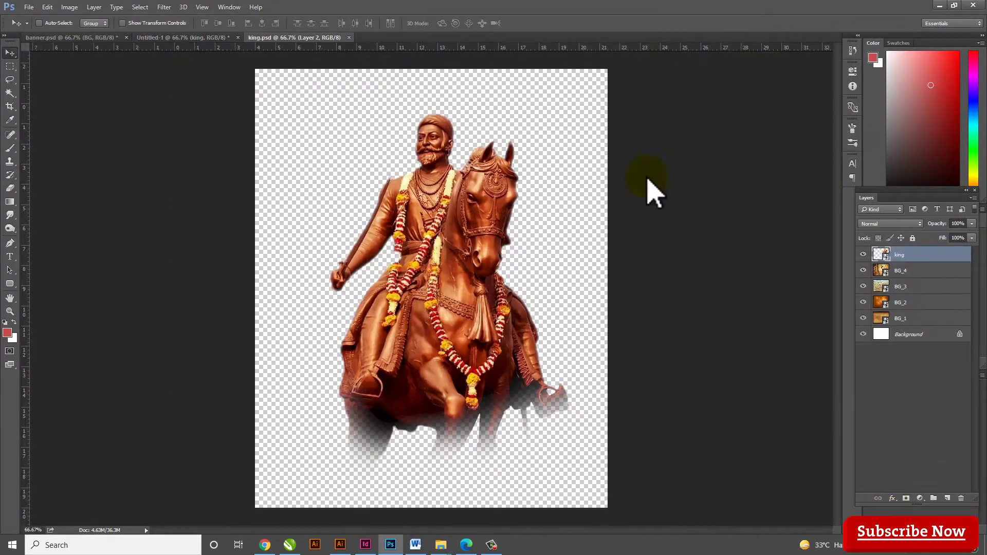
Step: Show only the masked Layer 2 cutout in king.psd, then return to Untitled-1
click(864, 256)
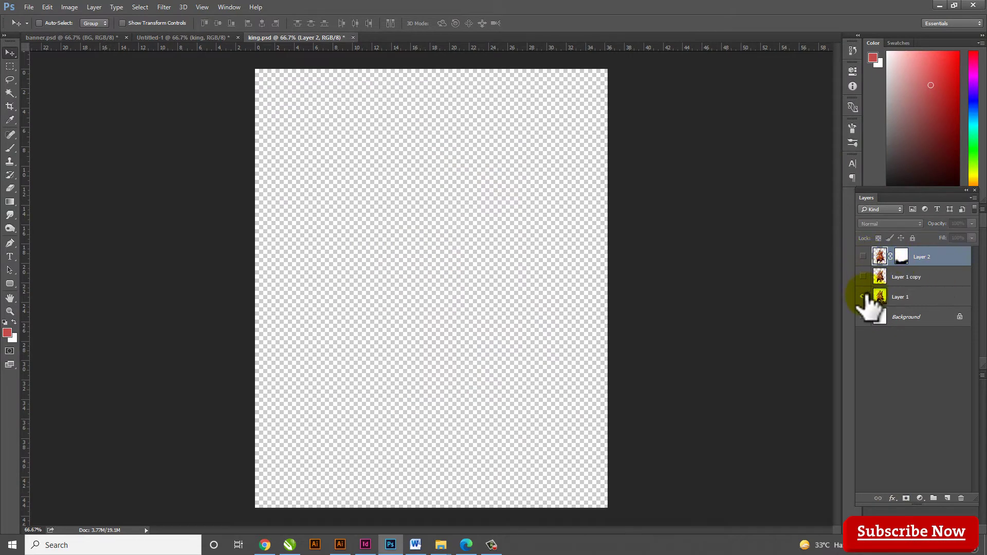
click(864, 297)
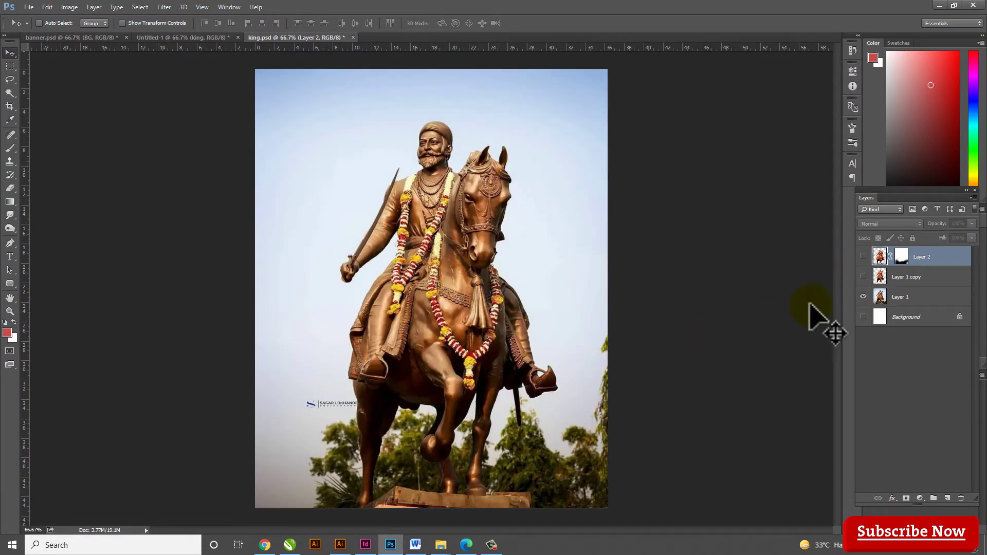
click(863, 257)
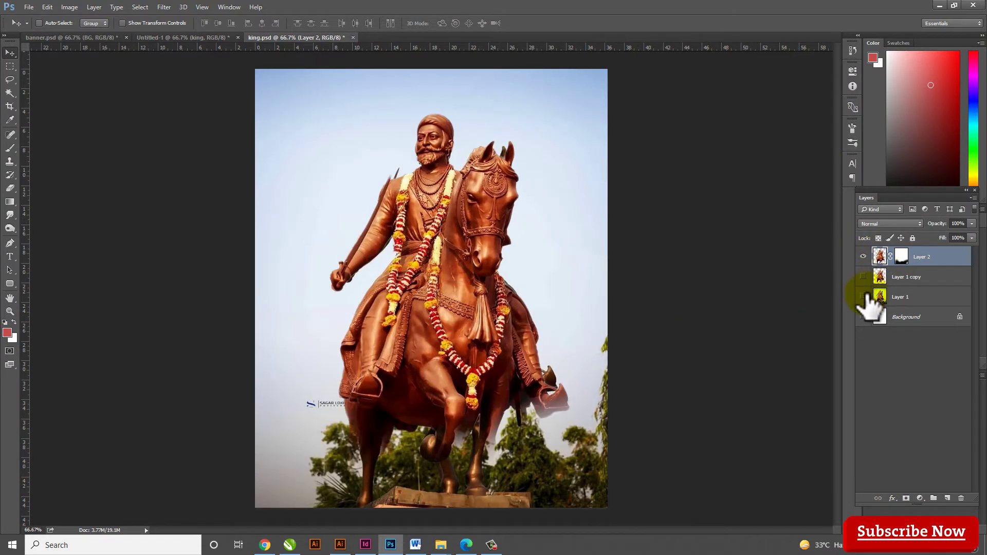
click(864, 296)
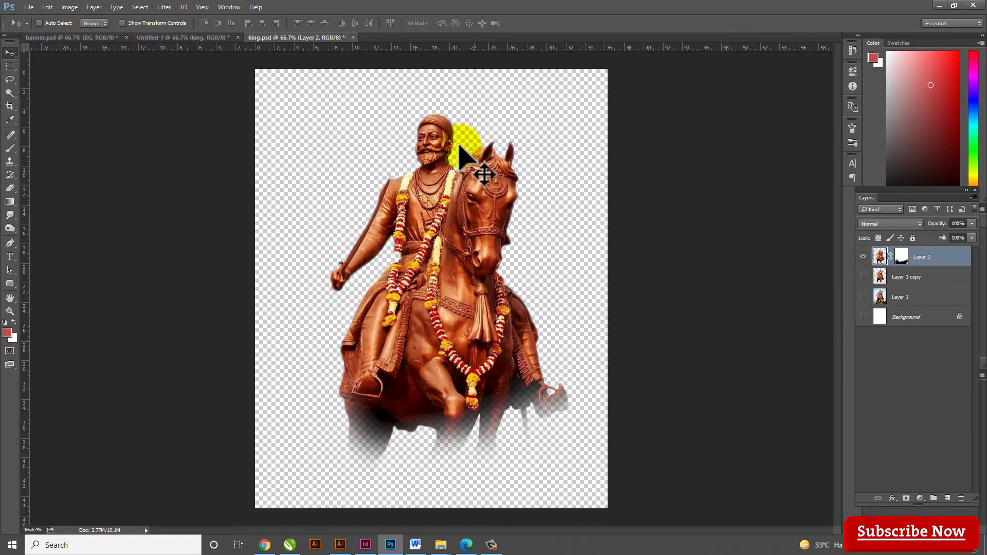
click(181, 37)
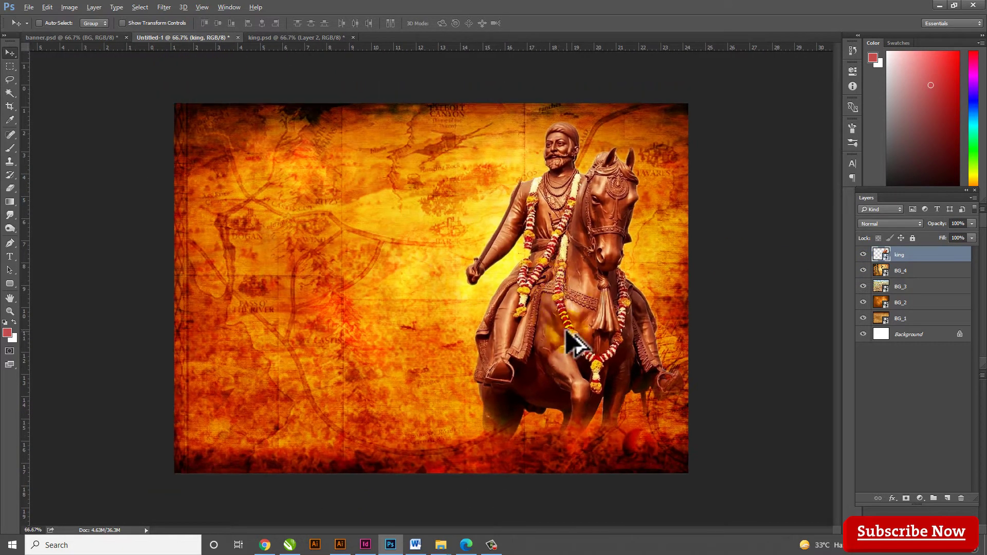
Step: Duplicate the king layer with Ctrl+J and set king copy to Overlay
drag(567, 331, 600, 313)
click(864, 255)
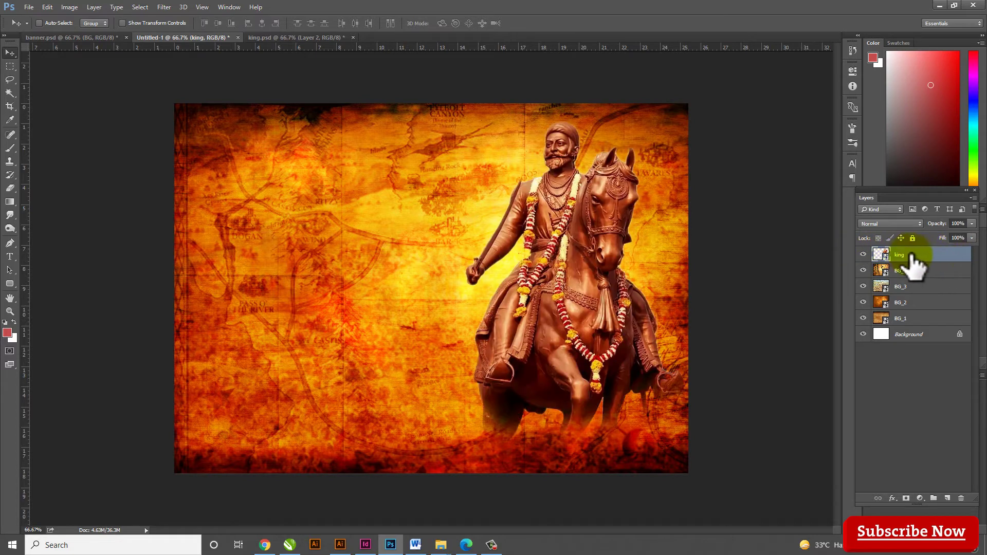
key(ctrl+j)
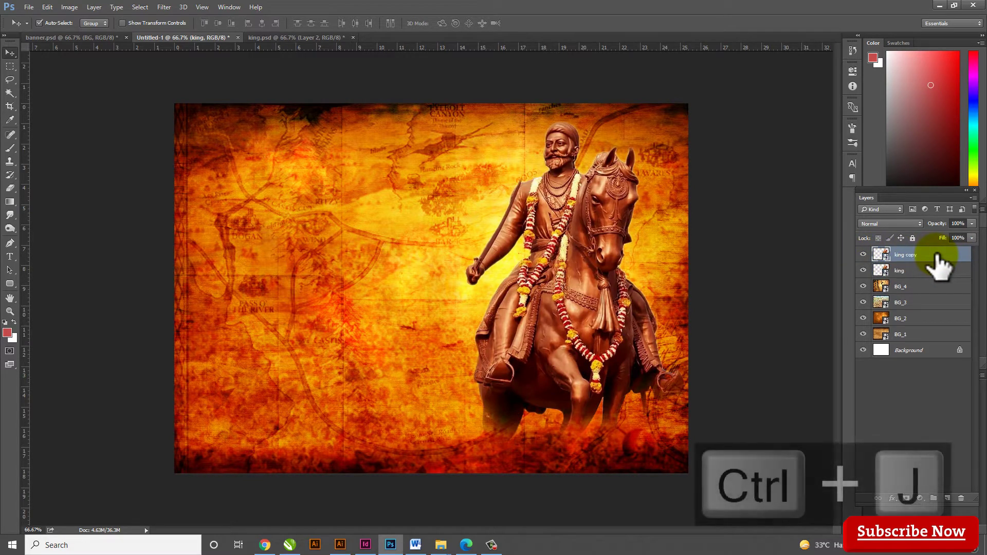
click(864, 254)
click(929, 256)
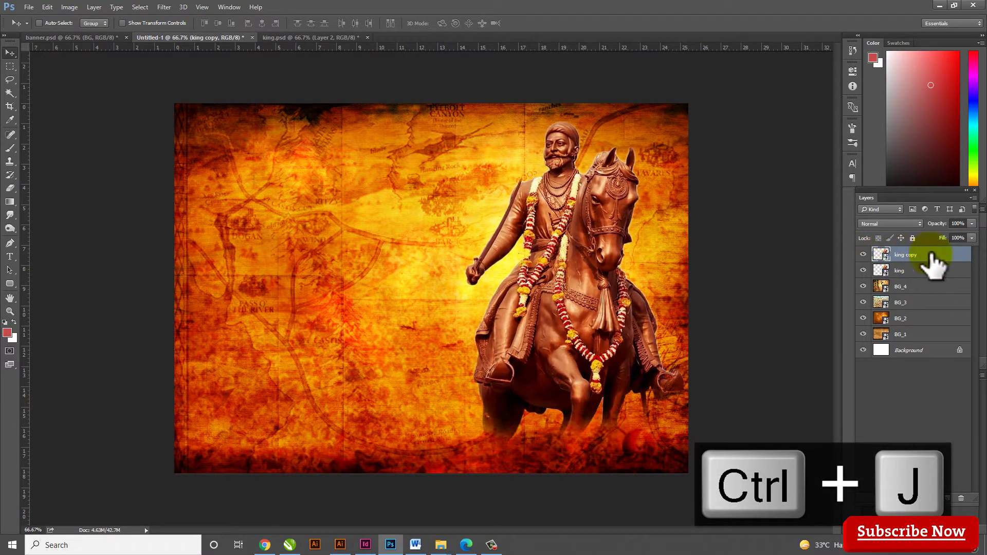
click(901, 225)
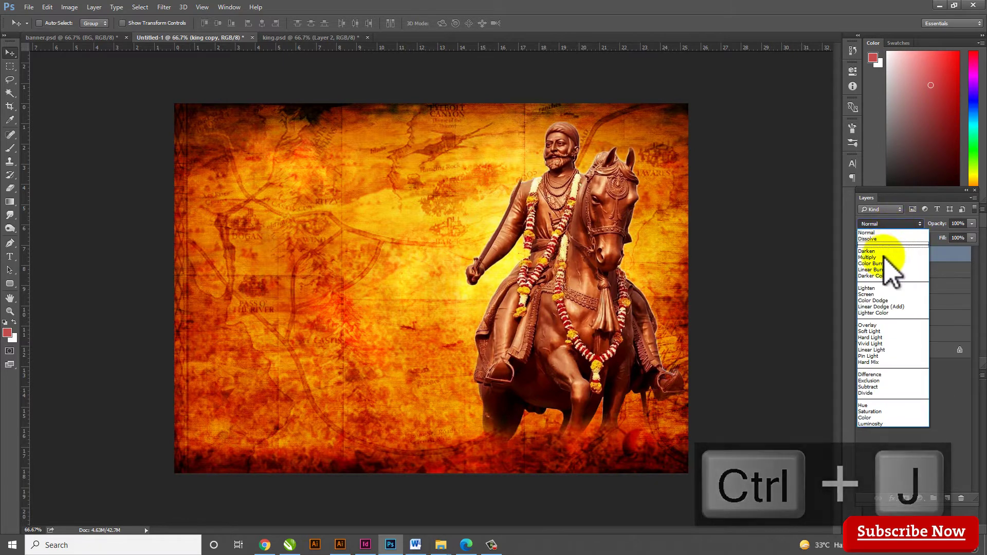
click(896, 325)
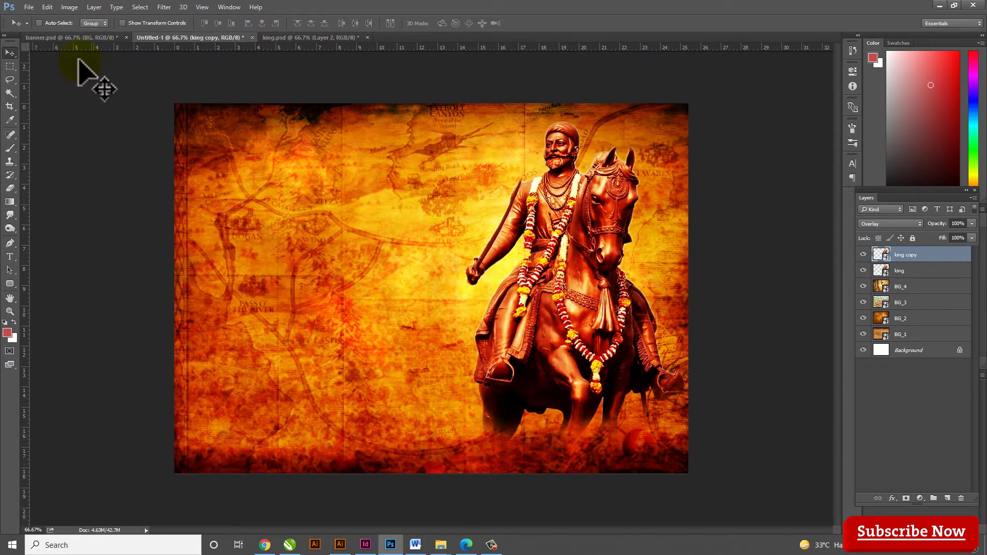
click(31, 7)
Step: Embed the flag image, shrunk to about 6.5%, just behind the horse's head
click(92, 198)
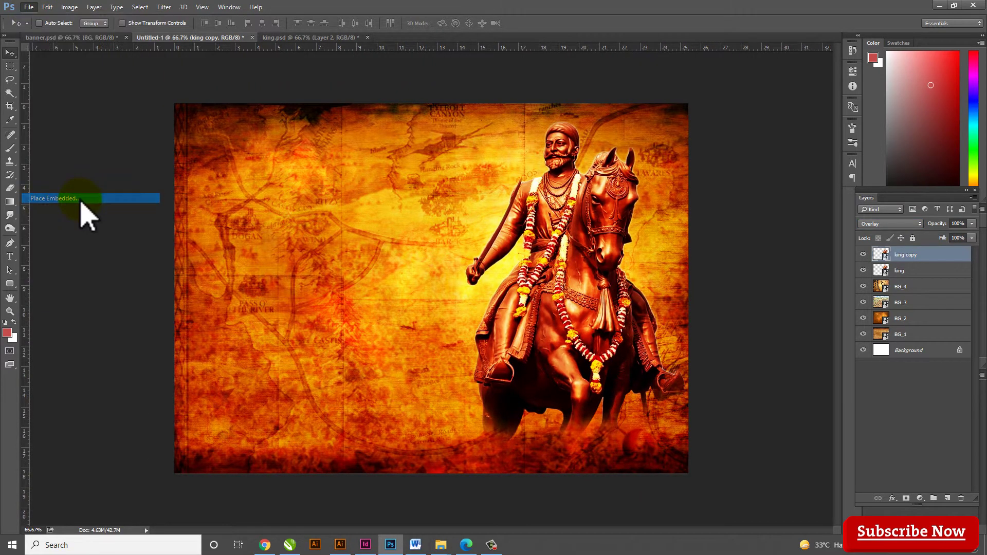
click(330, 301)
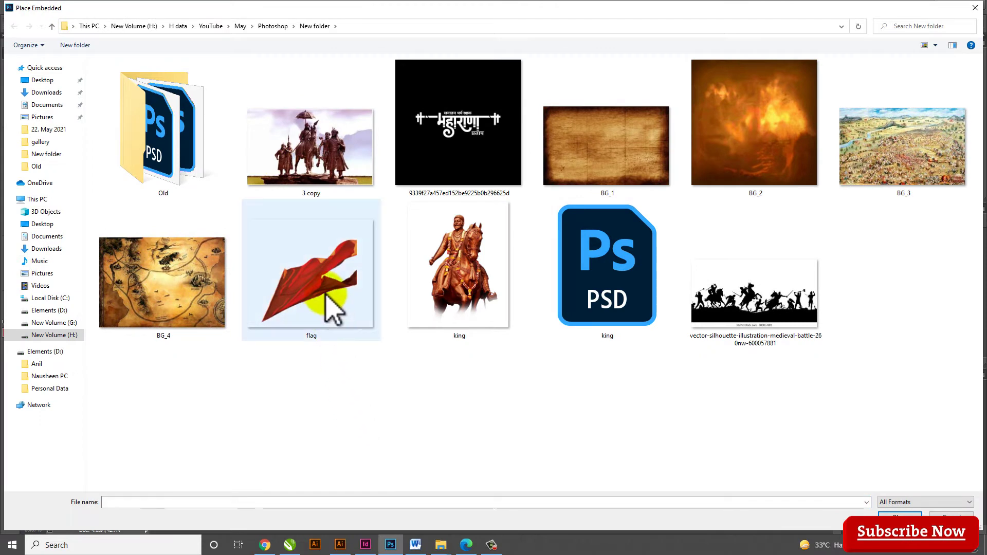
click(883, 514)
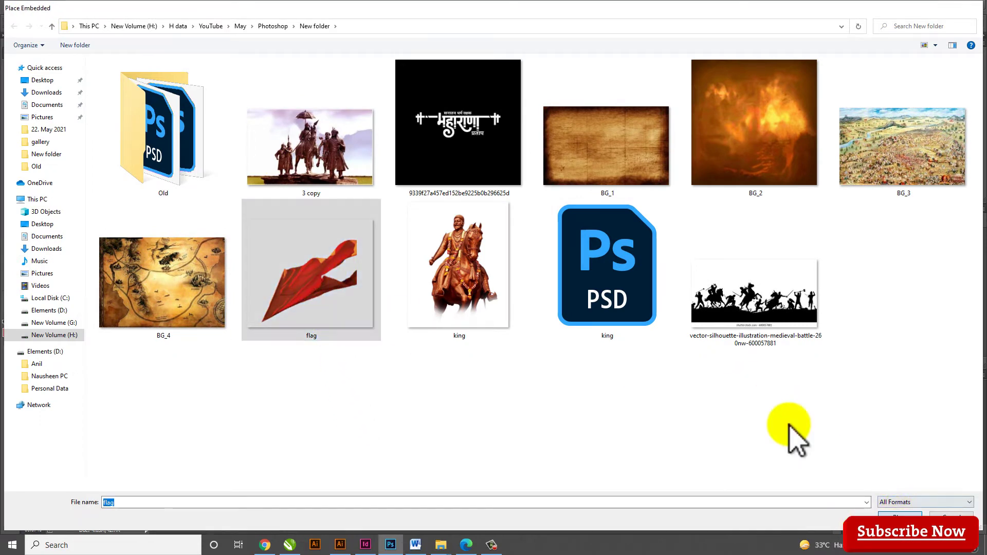
mouse_move(647, 104)
mouse_down()
mouse_move(625, 135)
mouse_move(551, 185)
mouse_up()
mouse_move(502, 278)
mouse_down()
mouse_move(642, 265)
mouse_move(678, 226)
mouse_move(687, 194)
mouse_up()
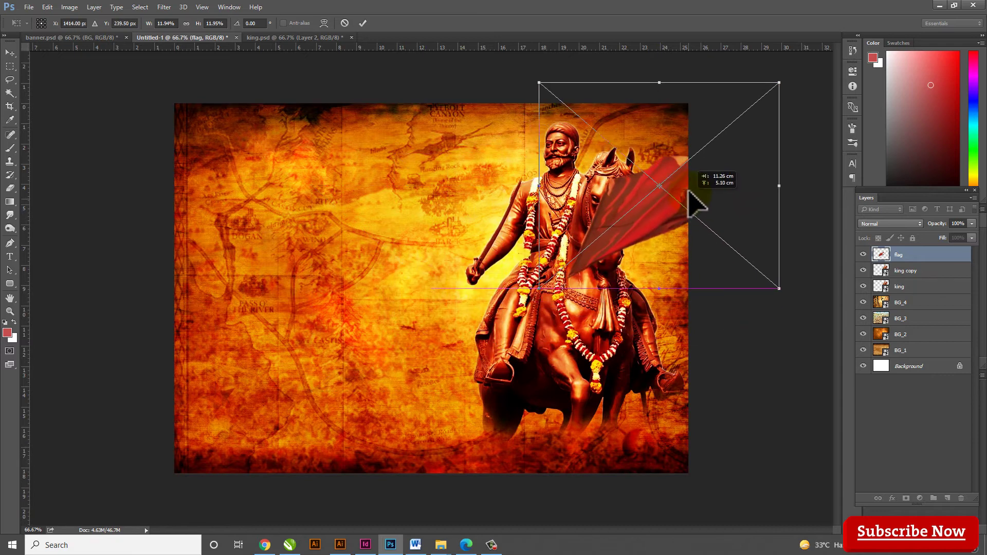
mouse_move(768, 100)
mouse_down()
mouse_move(745, 137)
mouse_move(727, 128)
mouse_up()
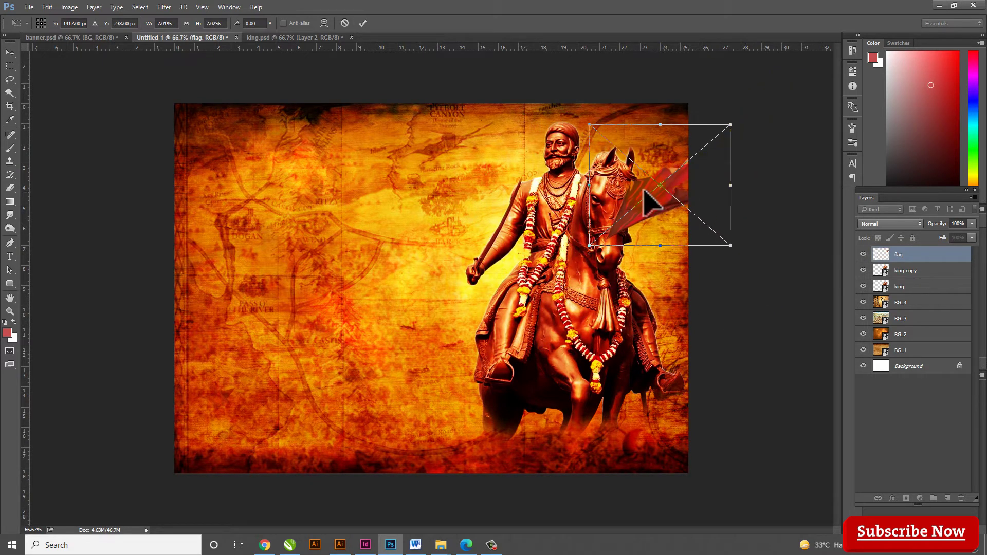
drag(679, 172, 662, 159)
drag(712, 108, 707, 113)
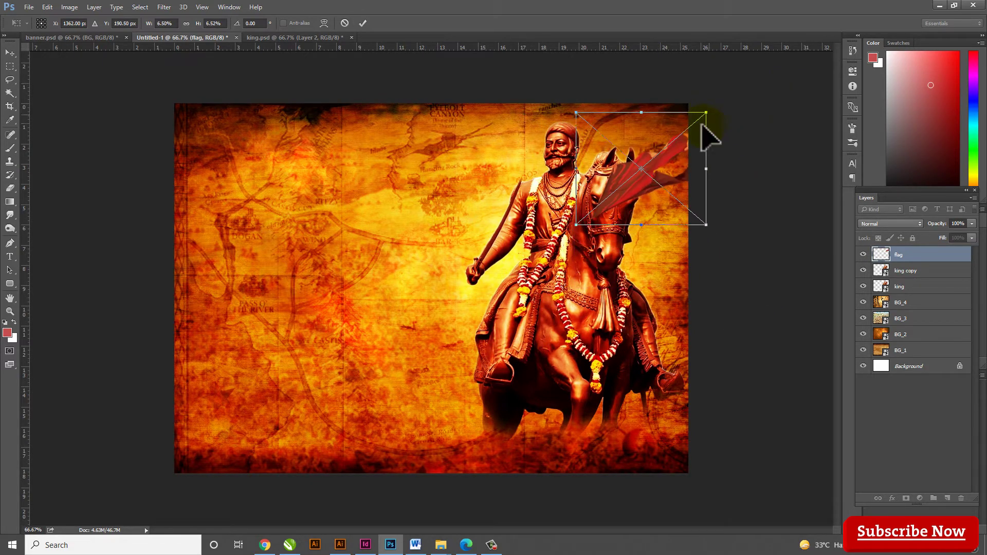
drag(647, 178, 642, 174)
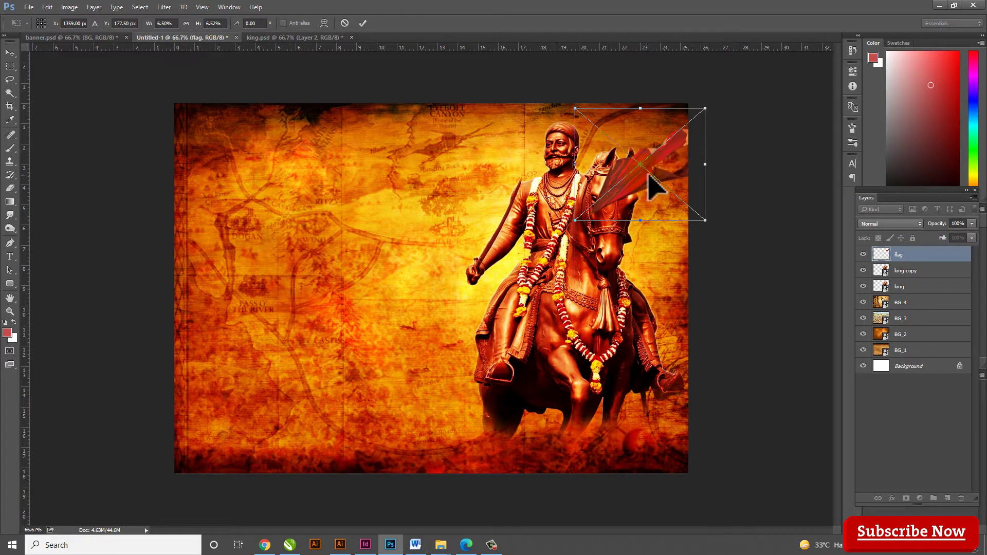
click(362, 24)
Step: Set the flag layer's blend mode to Linear Burn after briefly trying Color Burn
click(887, 224)
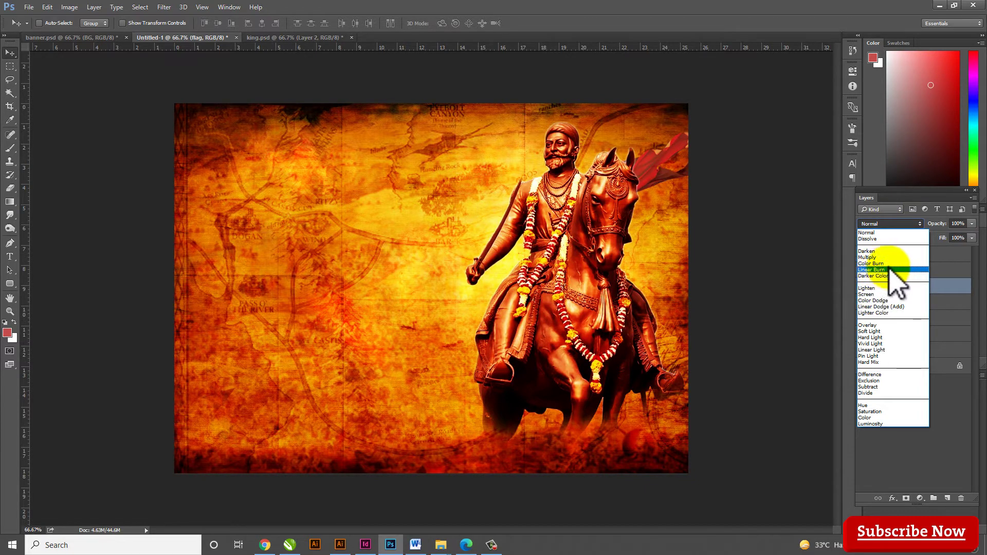
click(885, 270)
click(888, 224)
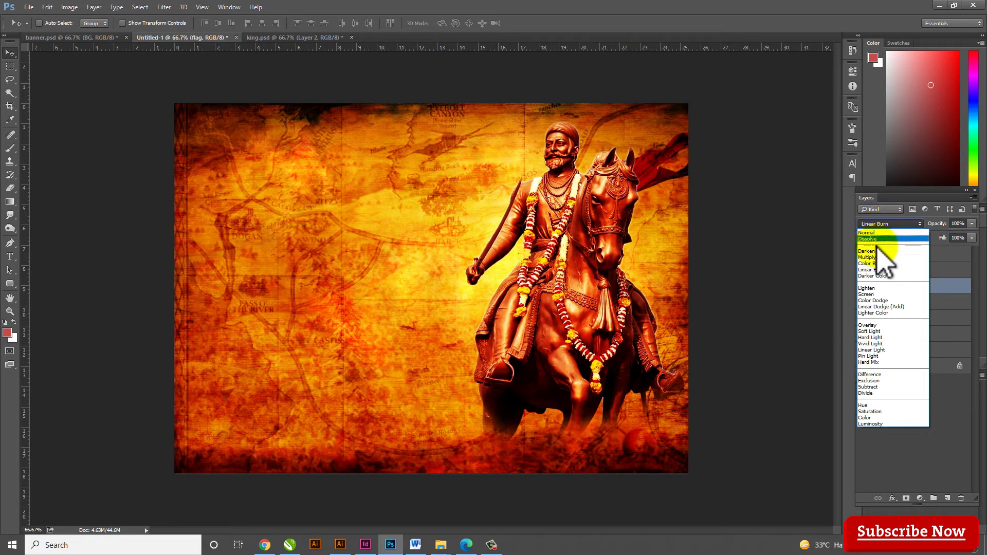
click(880, 265)
click(885, 227)
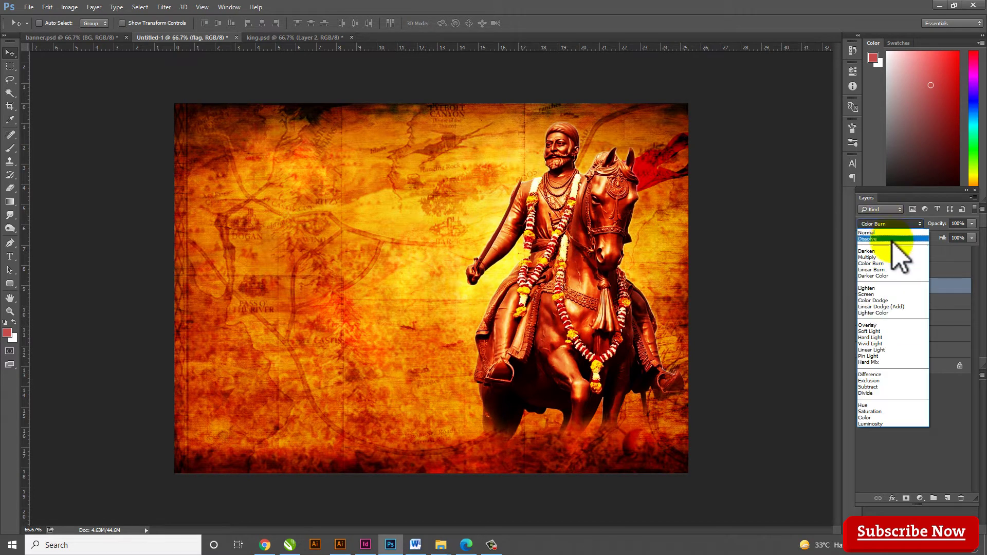
click(878, 270)
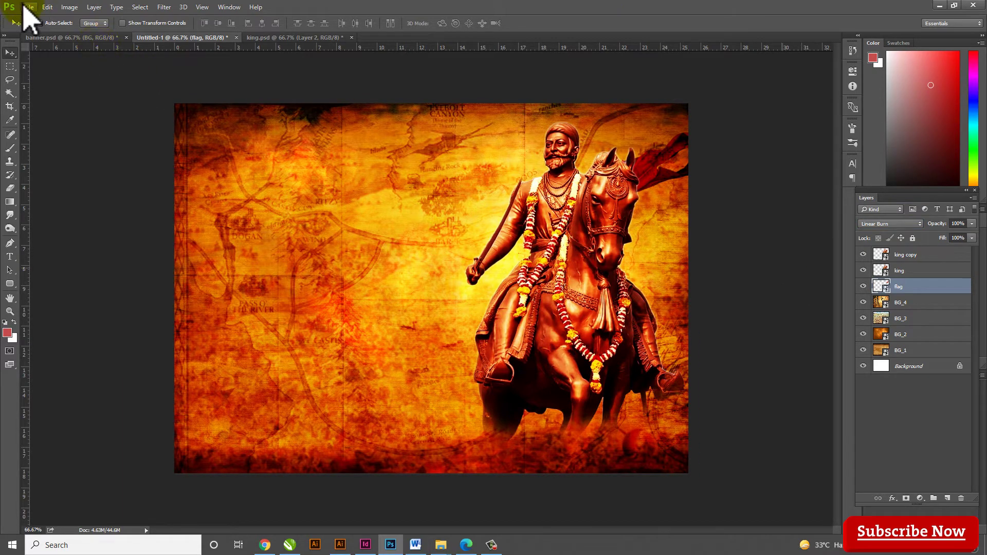
Step: Place the battle silhouette image into the banner as an embedded layer
click(29, 8)
click(102, 198)
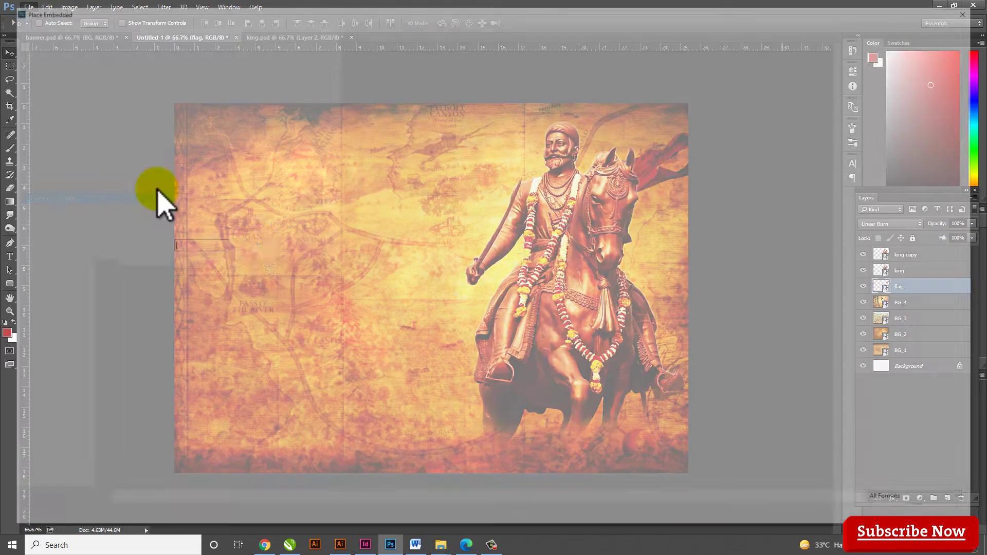
click(748, 278)
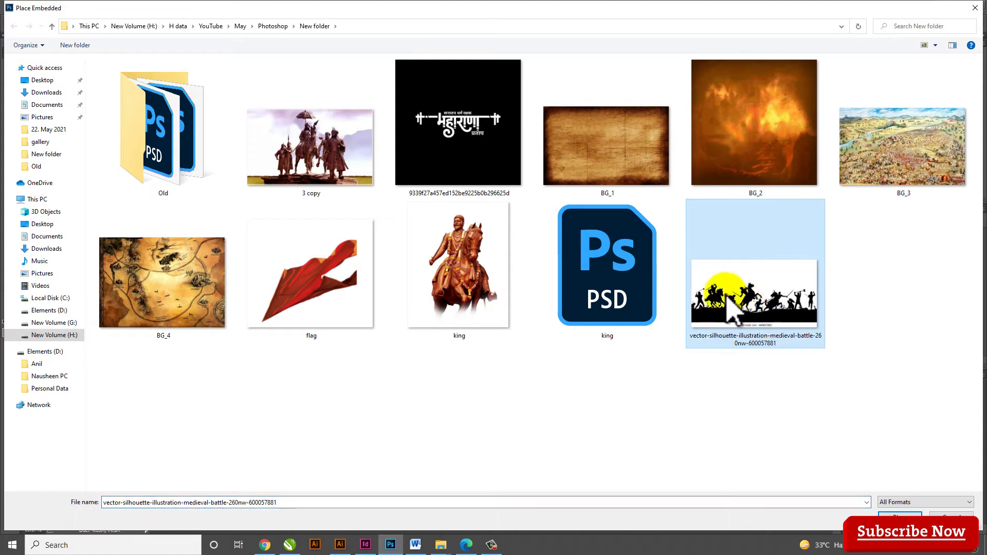
click(899, 515)
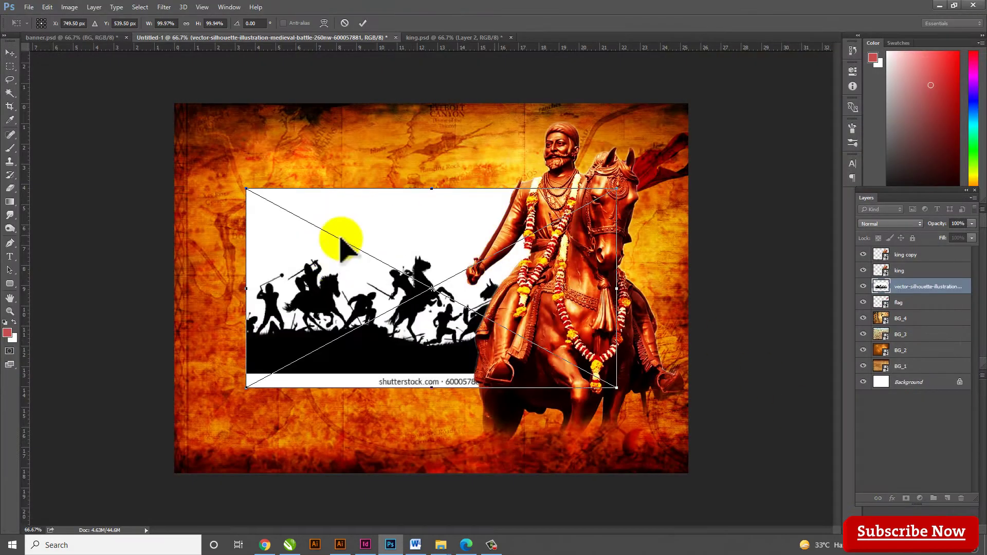
Step: Move the silhouette to the lower-left, scale it to about 83%, and select both king layers for transforming
drag(392, 272, 346, 353)
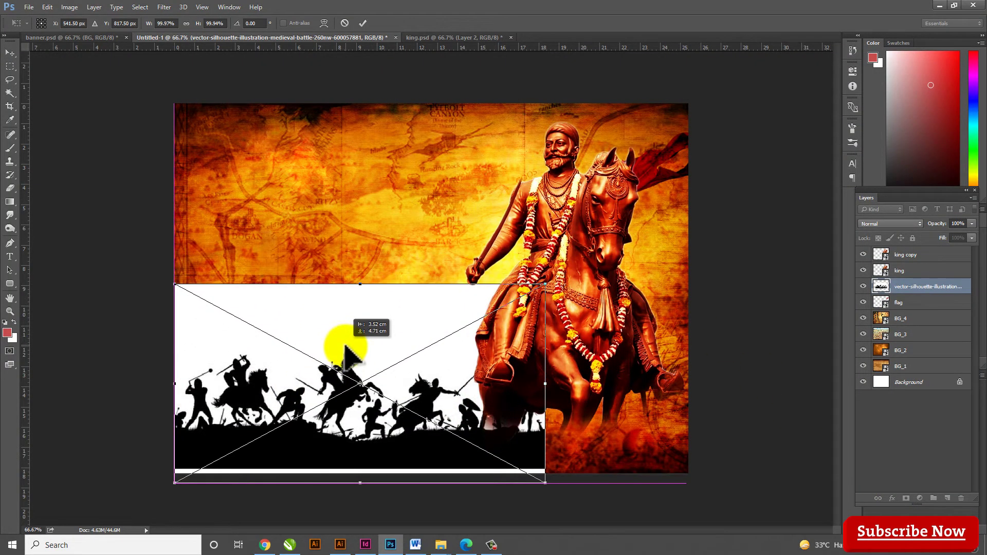
mouse_move(545, 289)
mouse_down()
mouse_move(443, 358)
mouse_move(483, 340)
mouse_up()
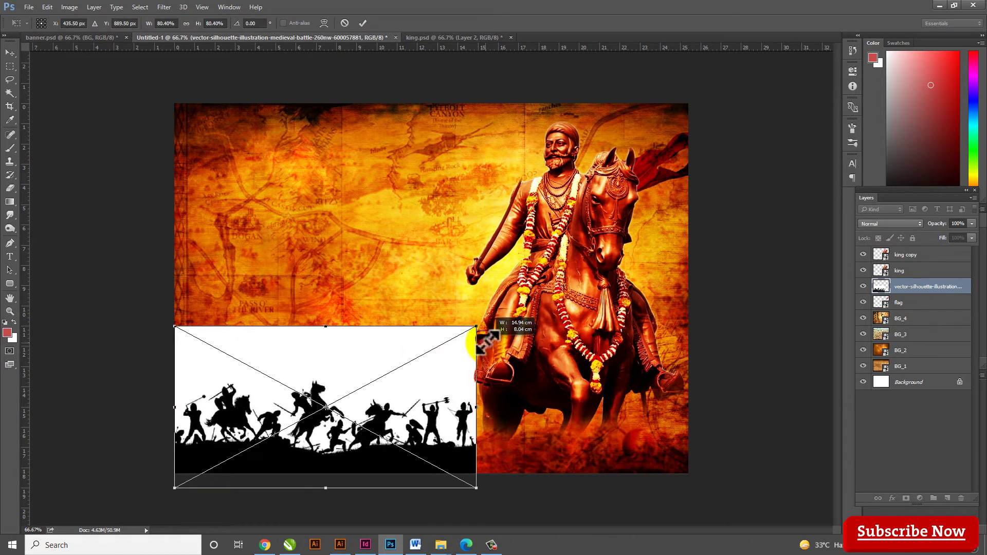
click(363, 23)
click(918, 266)
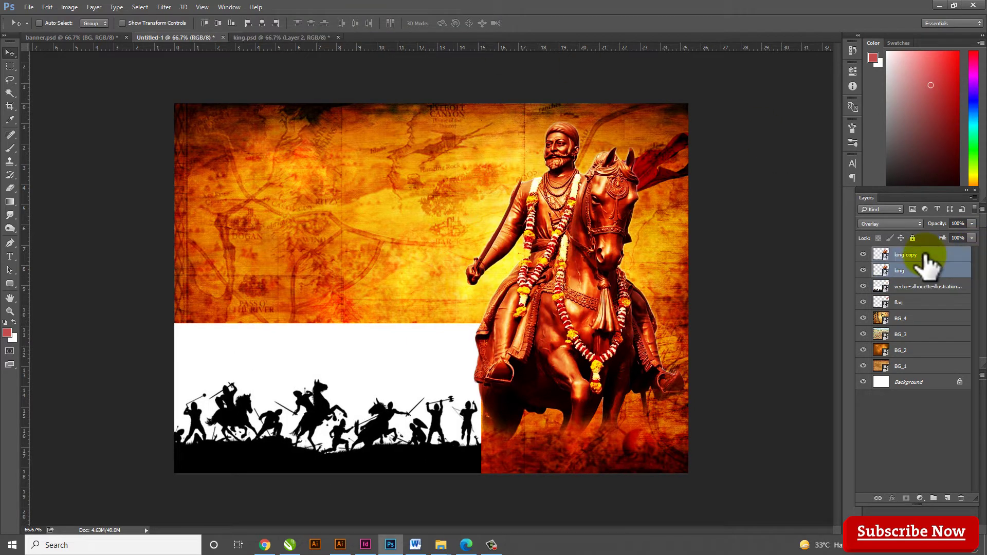
key(ctrl+t)
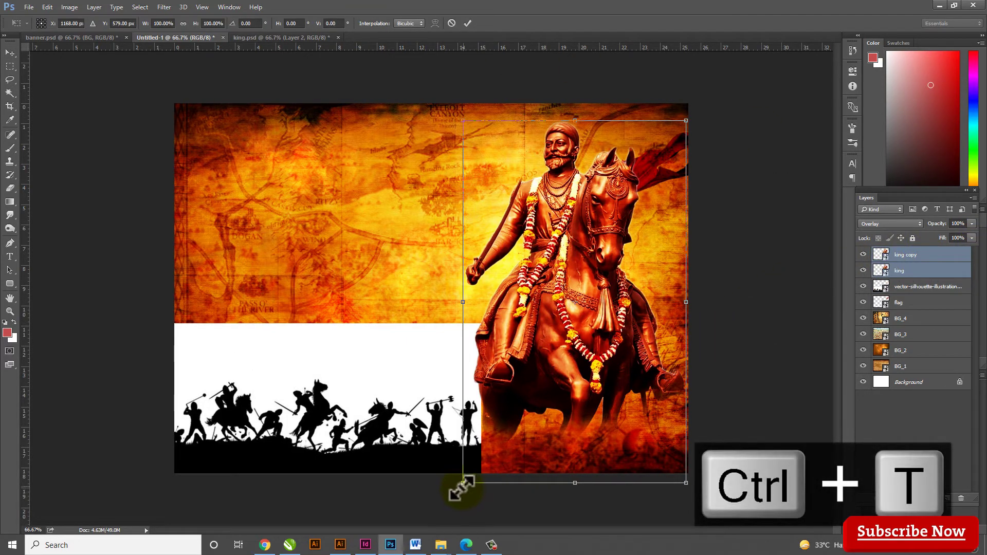
Step: Enlarge both king layers slightly and move the silhouette layer above the statue layers
drag(462, 484, 451, 502)
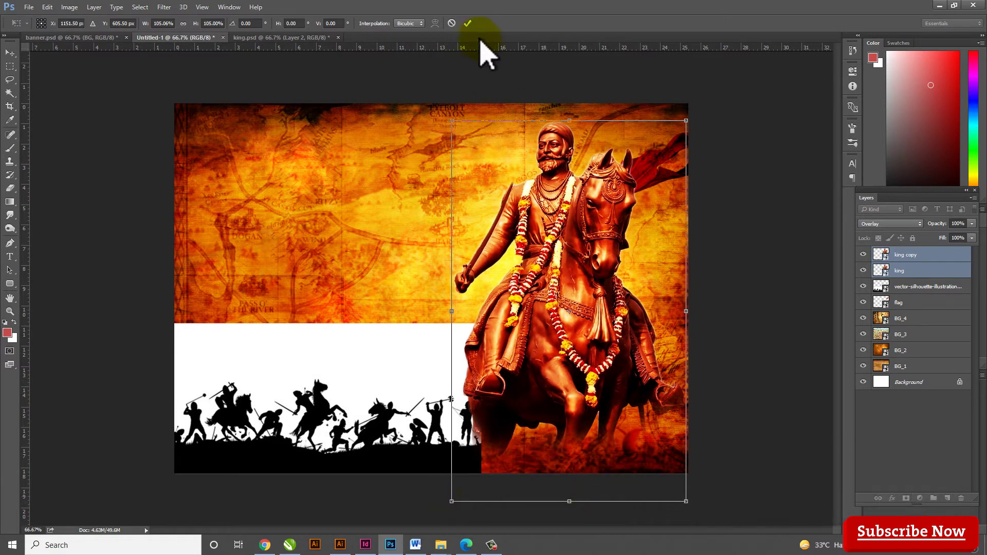
click(467, 24)
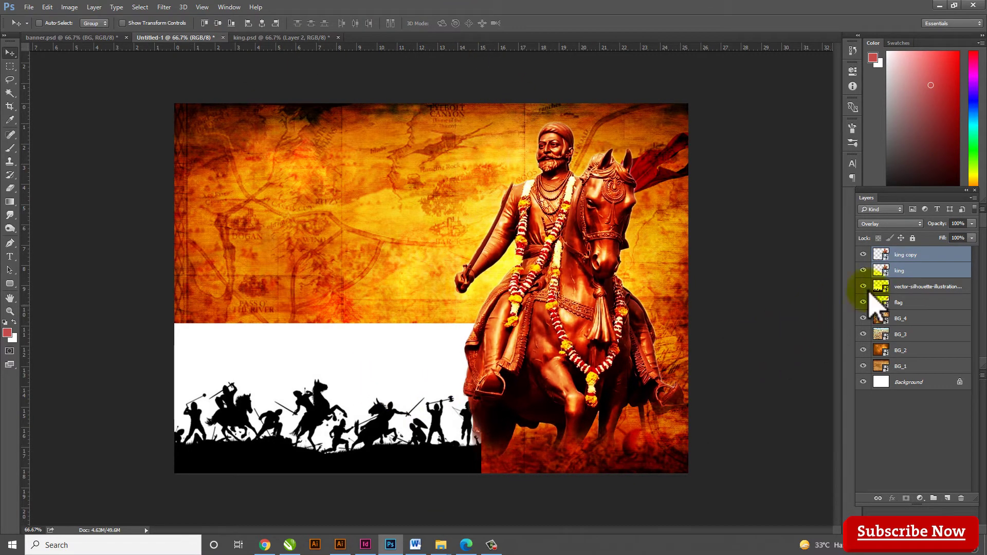
click(932, 287)
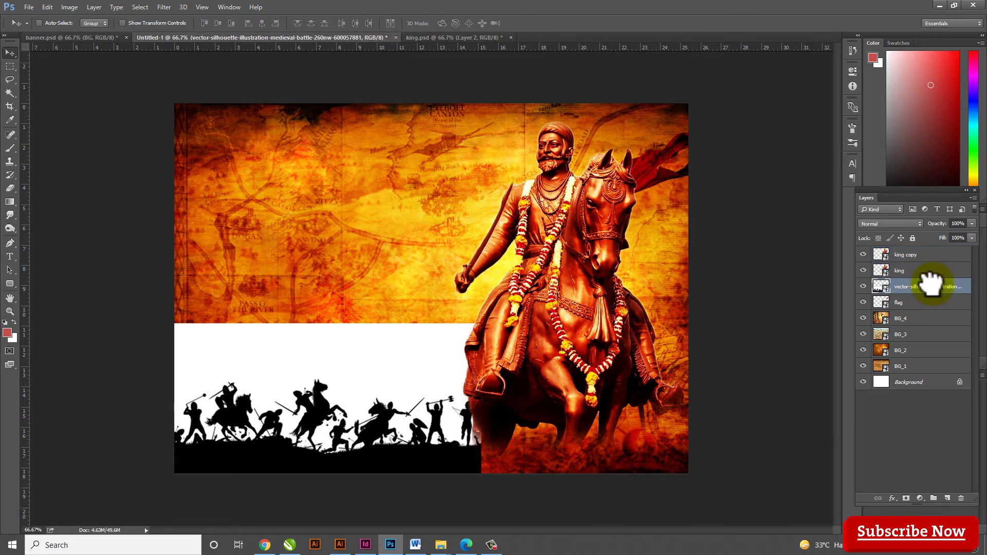
drag(932, 287, 913, 255)
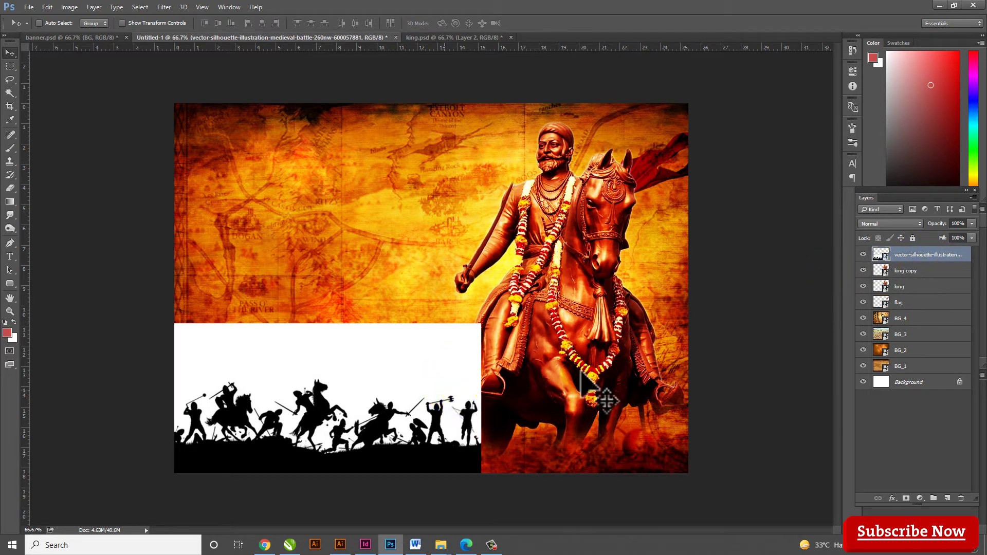
Step: Try Multiply, then settle on Color Burn blending for the silhouette layer
alt+click(883, 258)
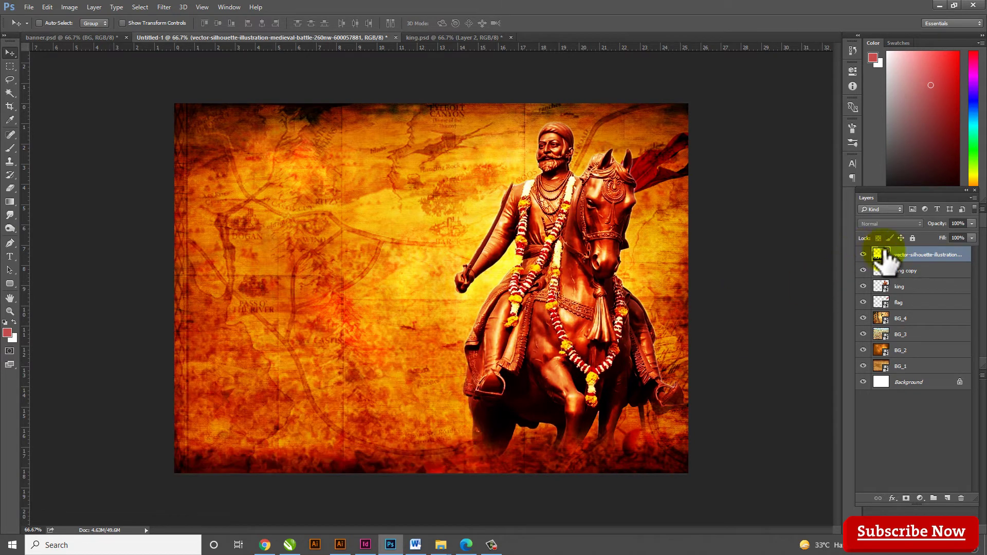
click(889, 223)
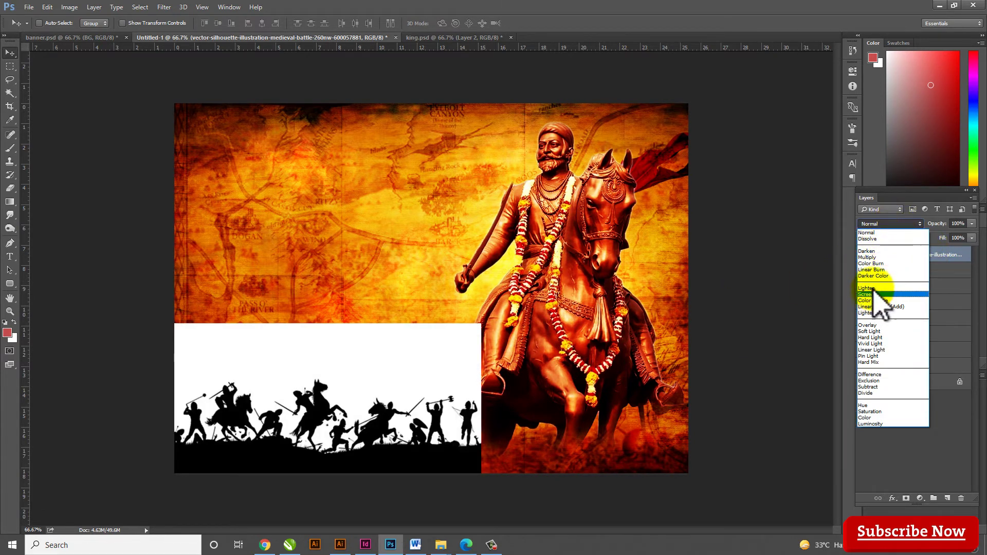
click(879, 257)
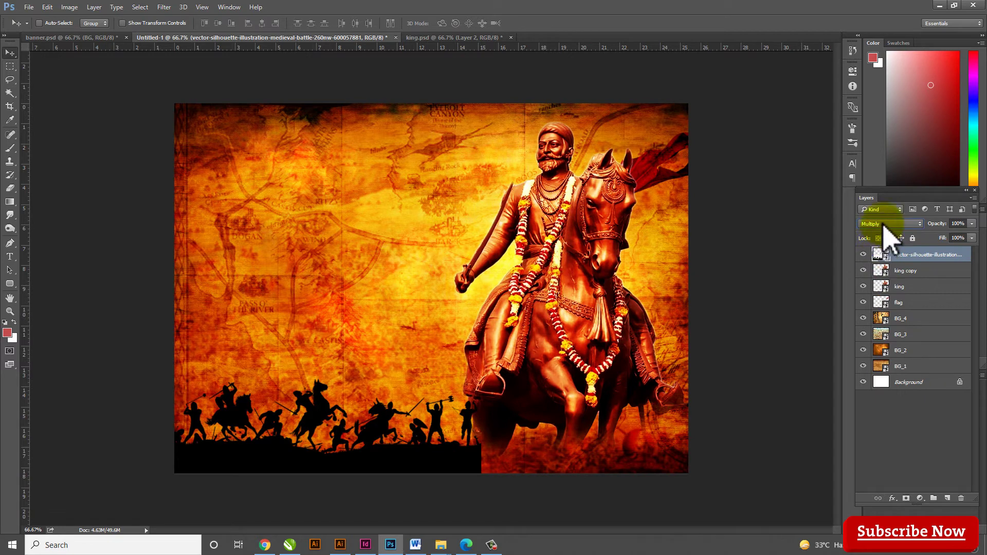
click(884, 224)
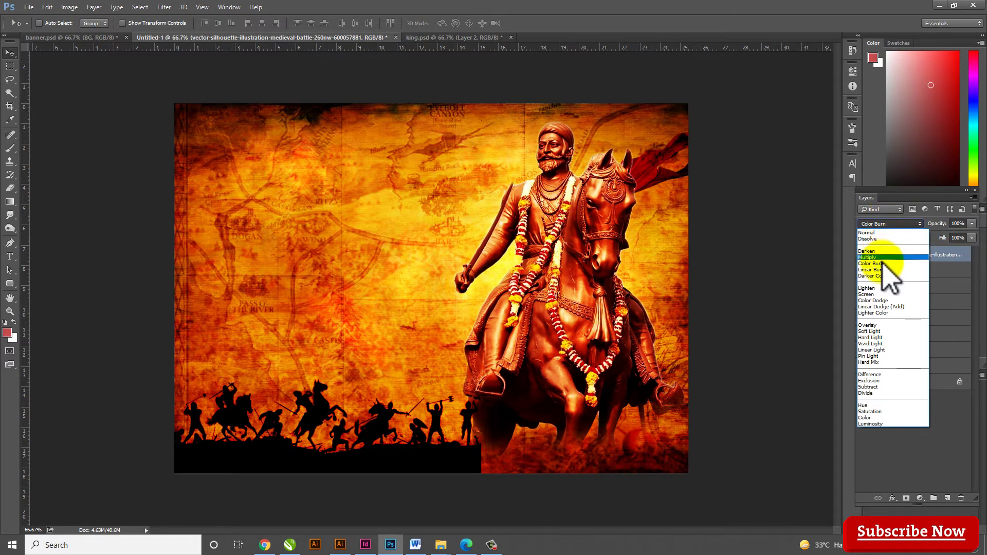
click(881, 263)
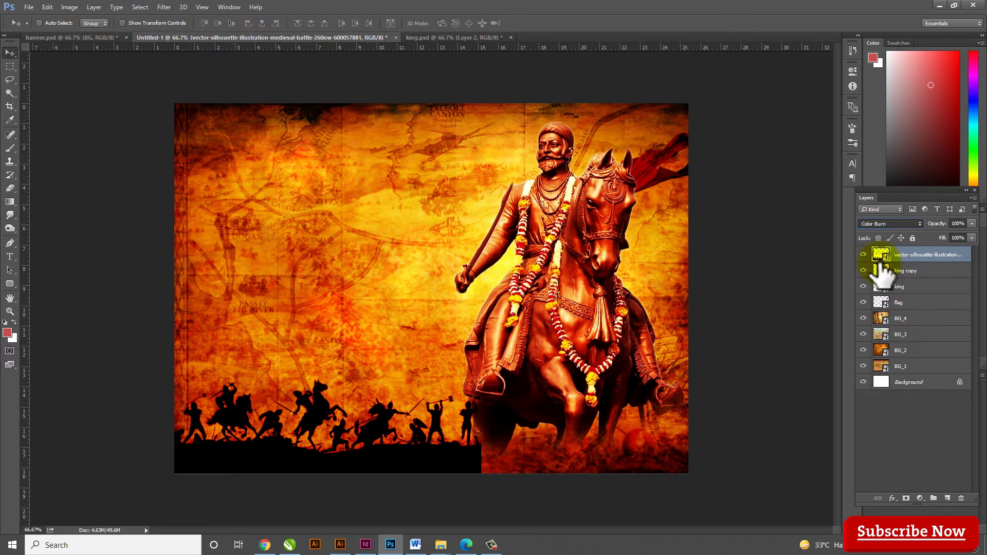
Step: Add a layer mask to the battle silhouette layer
scroll(378, 484, up, 3)
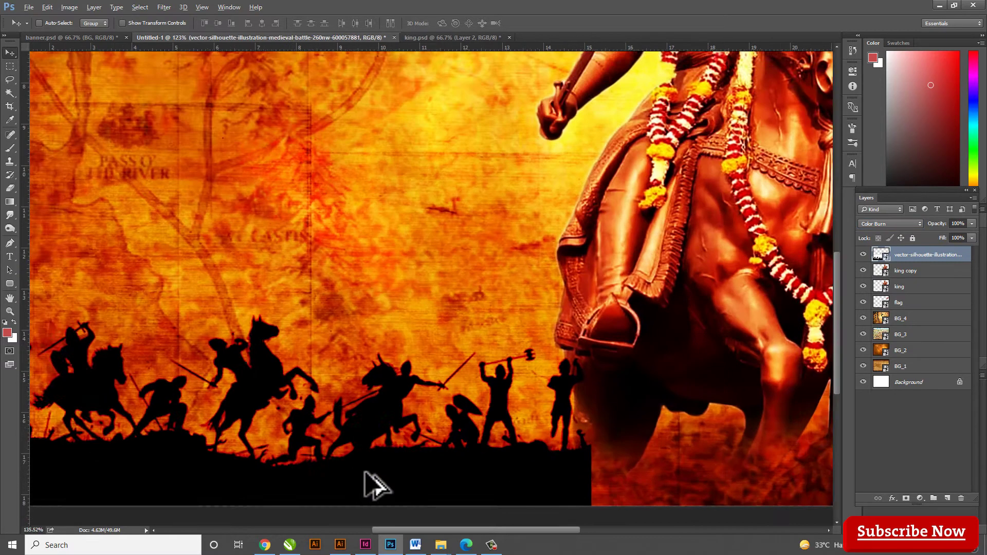
scroll(462, 452, up, 2)
scroll(491, 396, down, 2)
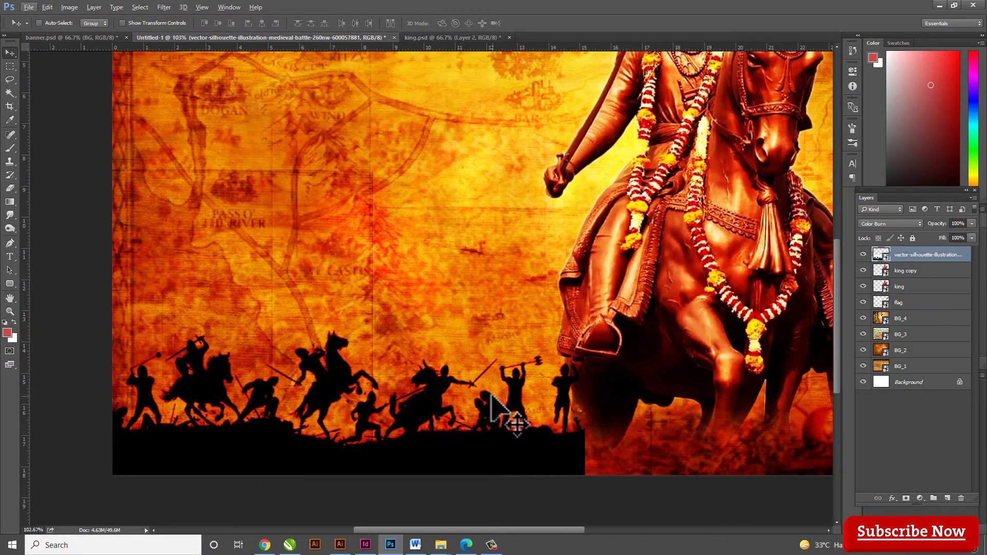
click(932, 247)
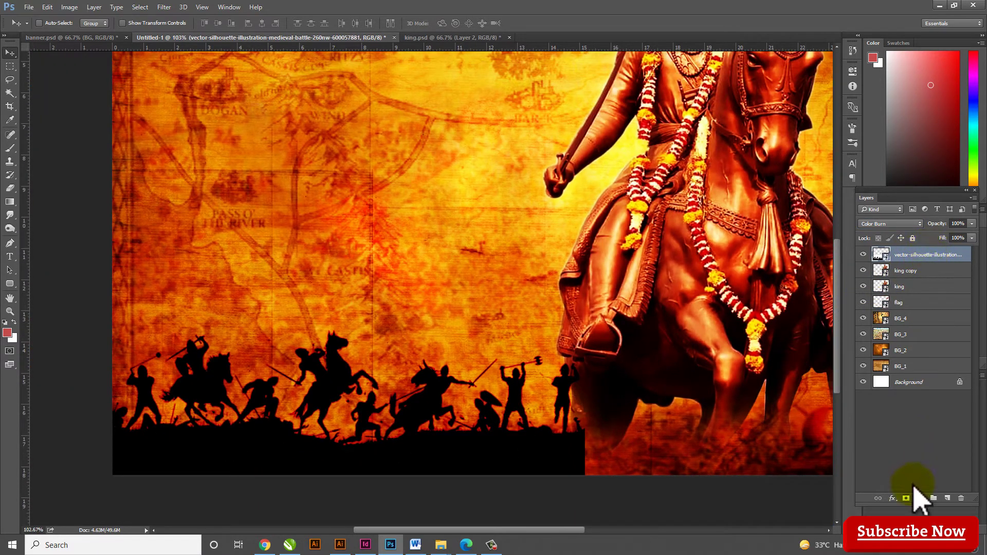
Step: Set up a smaller soft brush at 28% opacity and 48% flow
click(10, 188)
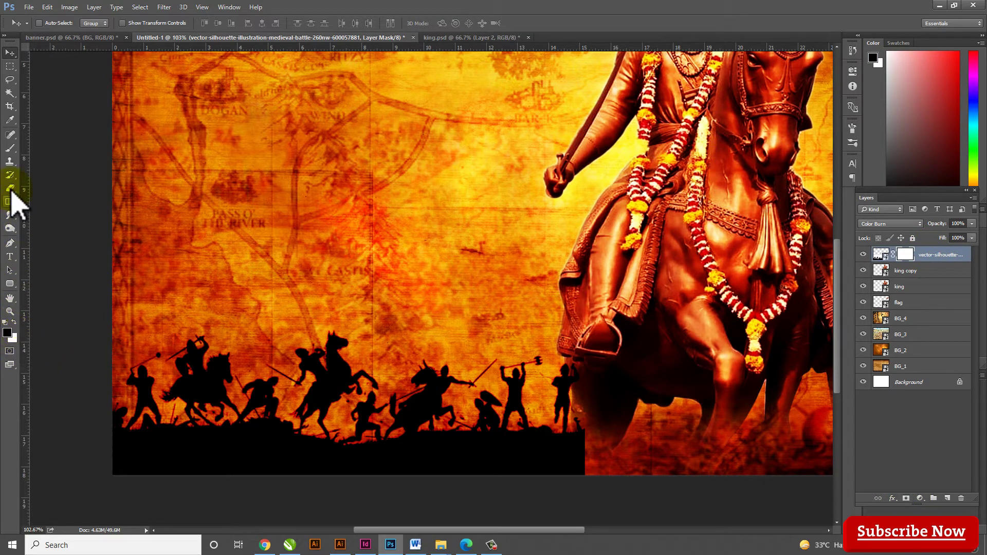
right_click(10, 148)
click(55, 149)
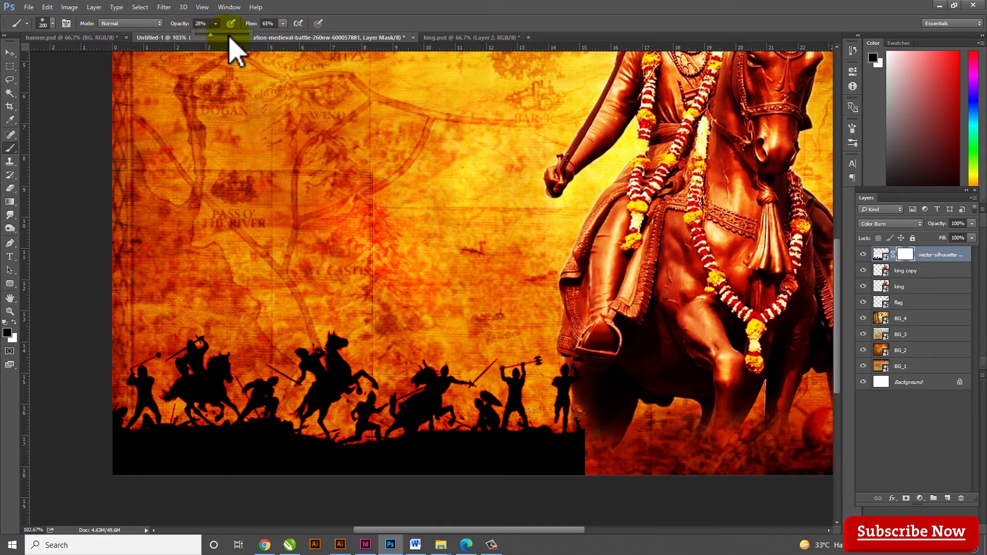
click(283, 23)
drag(282, 32, 275, 34)
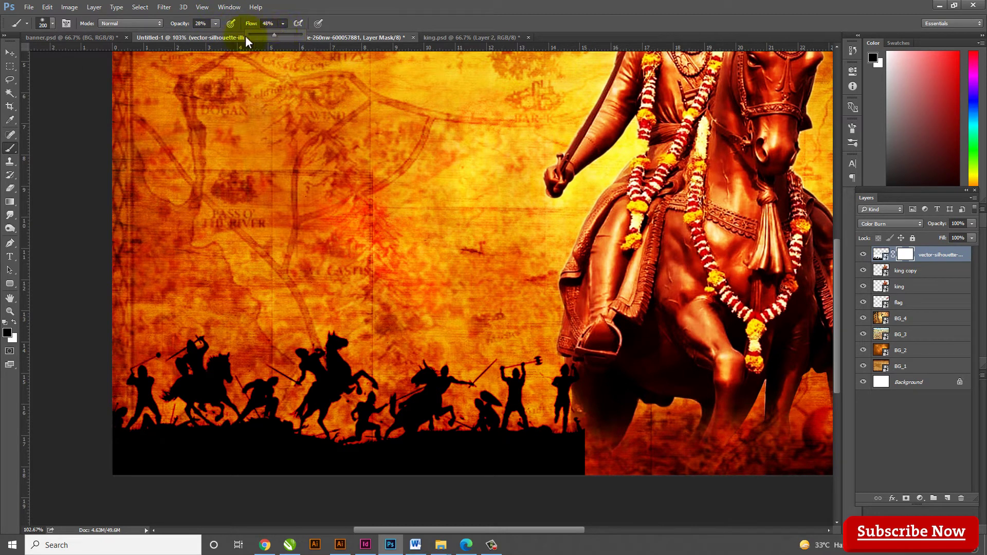
click(52, 24)
drag(107, 56, 99, 55)
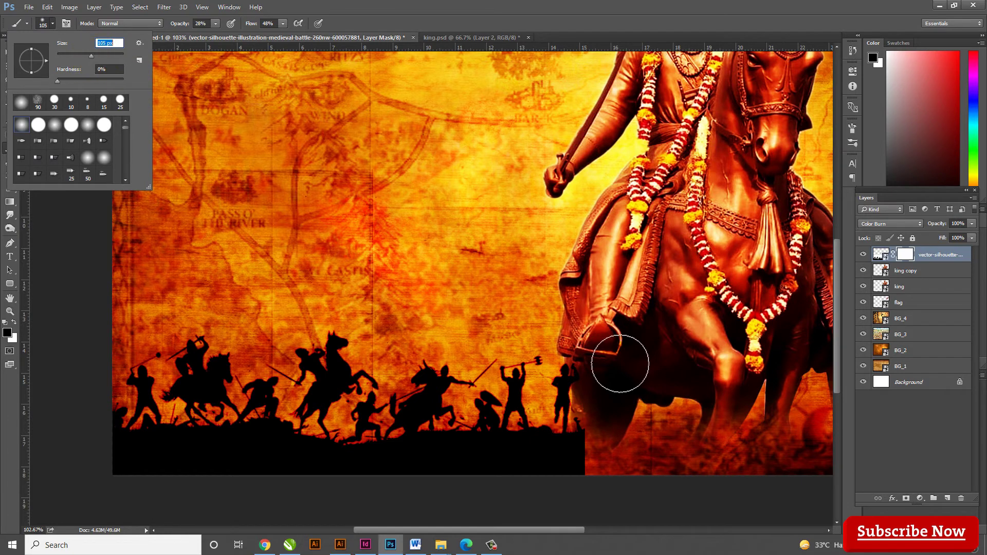
key(Return)
Step: Paint black on the mask to fade the silhouette's right edge into the horse's legs
scroll(612, 416, up, 2)
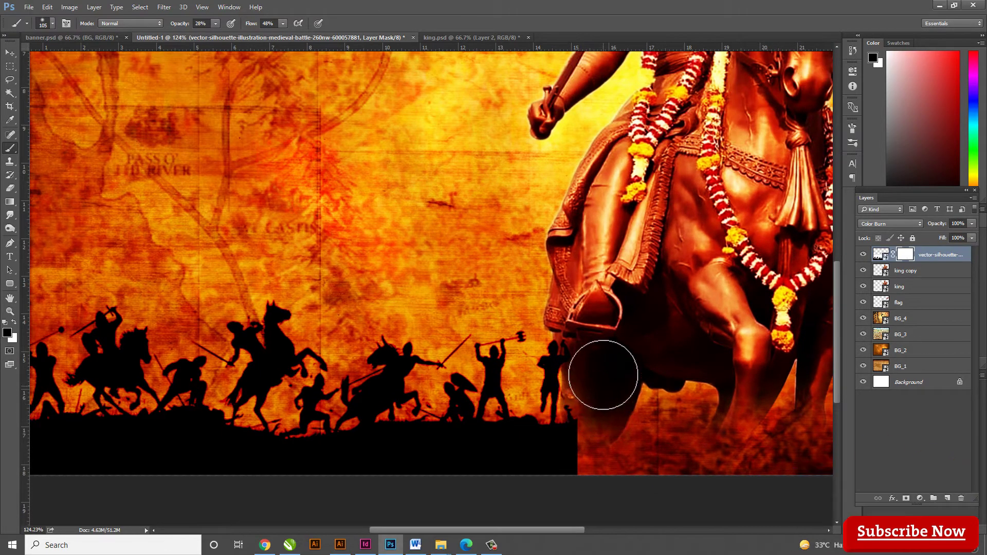
drag(603, 441, 585, 444)
scroll(604, 501, up, 2)
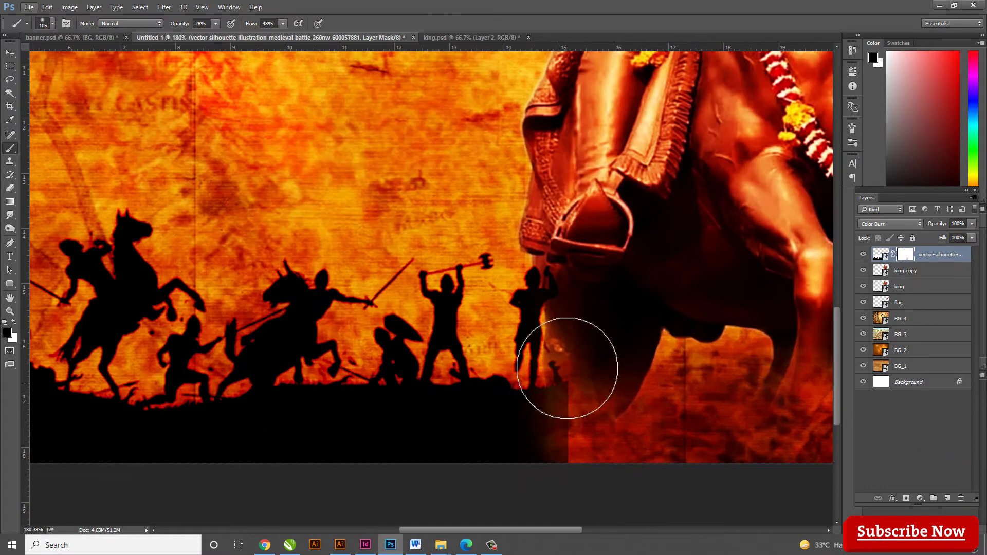
click(11, 314)
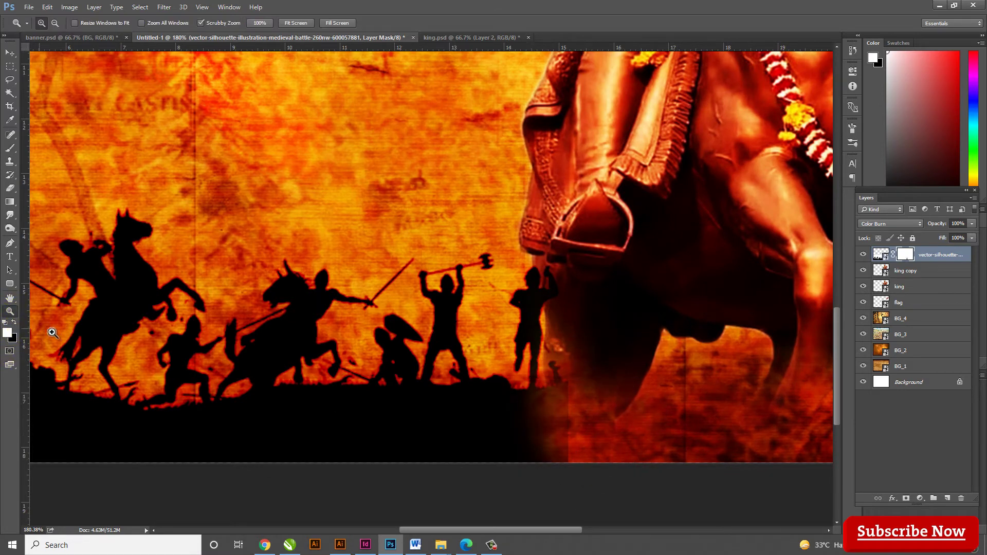
key(b)
drag(579, 370, 558, 425)
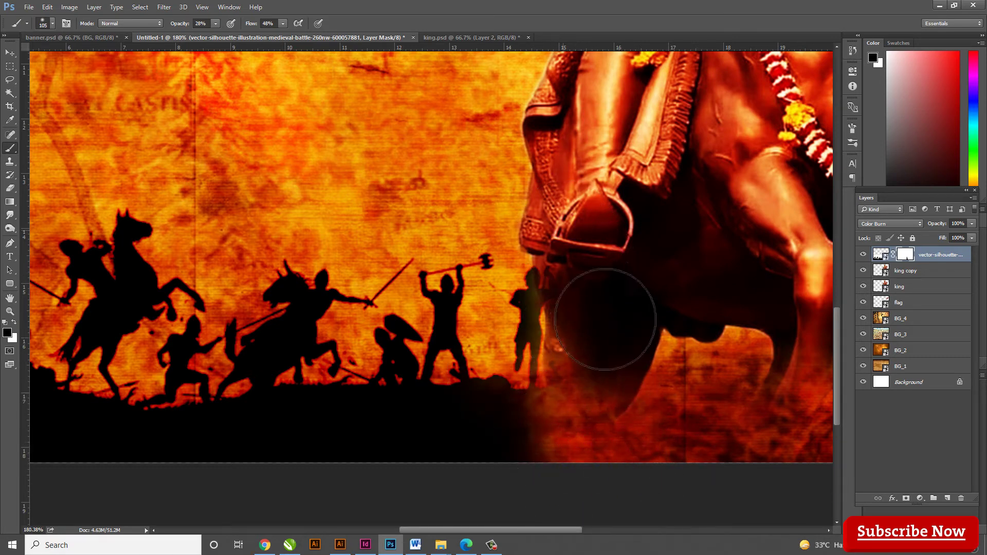
drag(605, 320, 575, 310)
scroll(611, 406, down, 3)
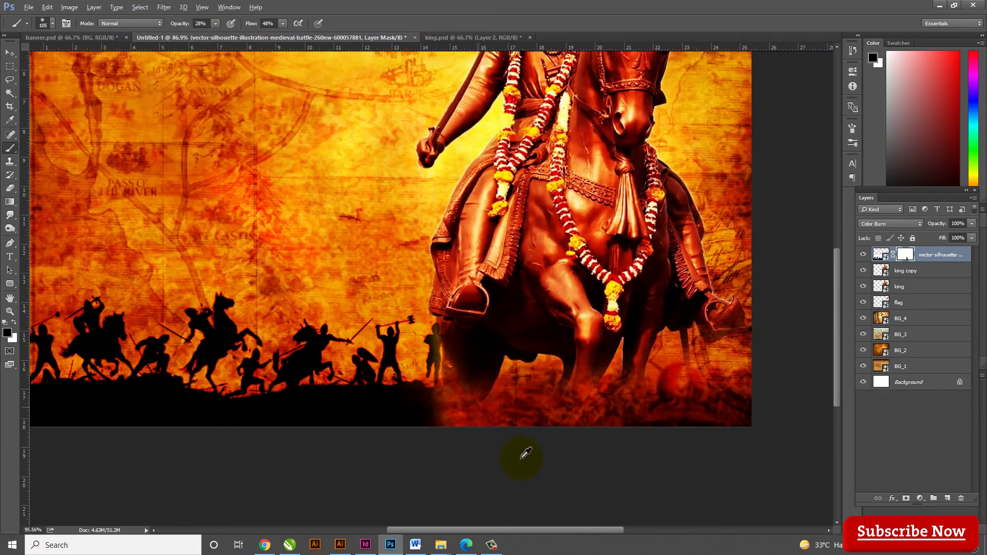
Step: Shrink the battle silhouette layer to about 98%
scroll(370, 221, up, 3)
key(ctrl+t)
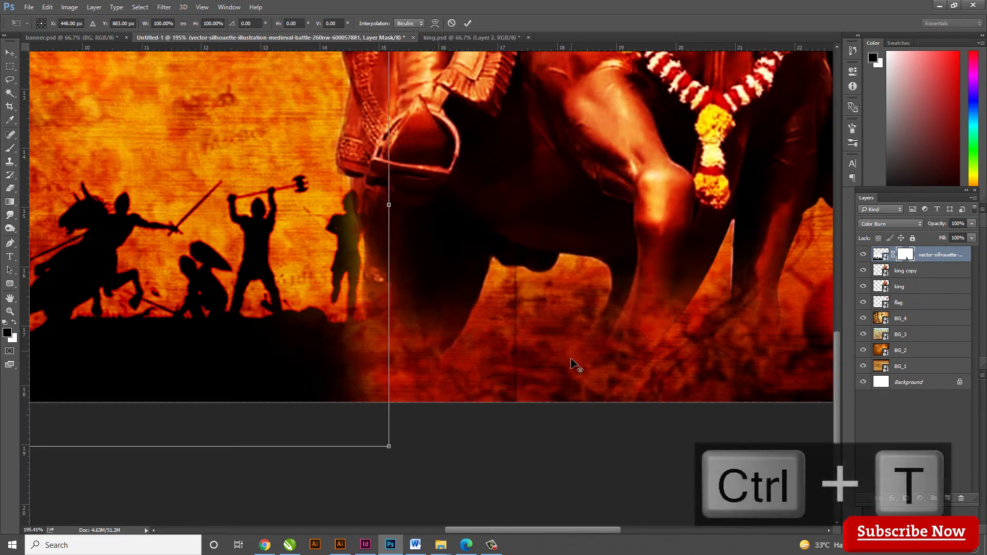
scroll(448, 390, down, 5)
drag(480, 406, 474, 403)
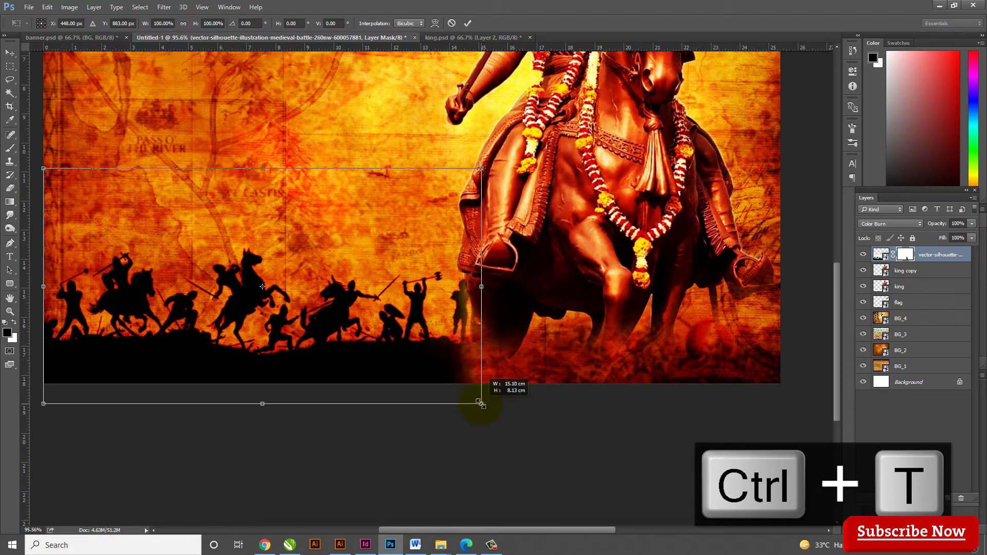
click(468, 23)
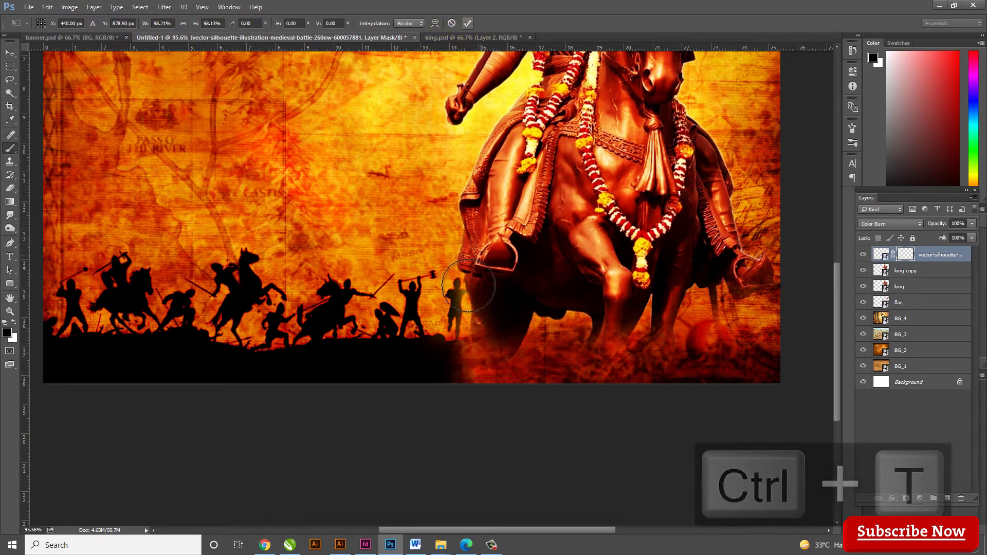
Step: Brush more on the silhouette mask so its ground melts into the statue base, then fit the banner on screen
key(b)
scroll(463, 335, up, 2)
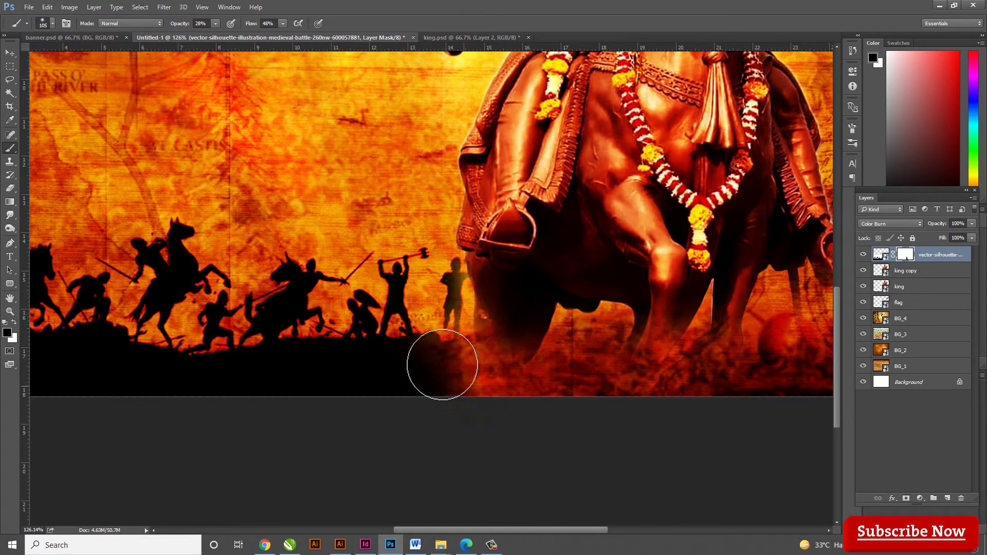
scroll(499, 338, down, 5)
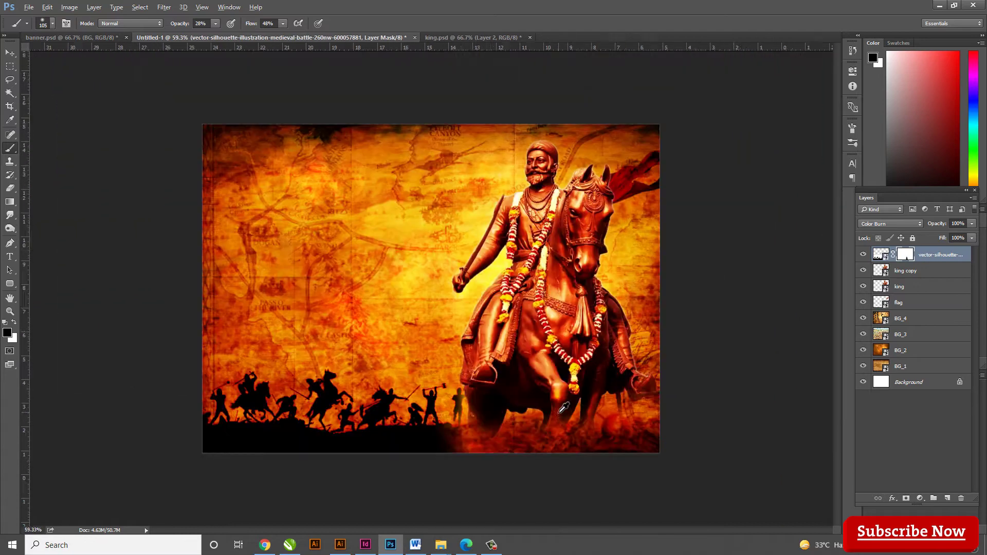
scroll(458, 470, up, 3)
scroll(458, 469, up, 2)
scroll(458, 469, down, 2)
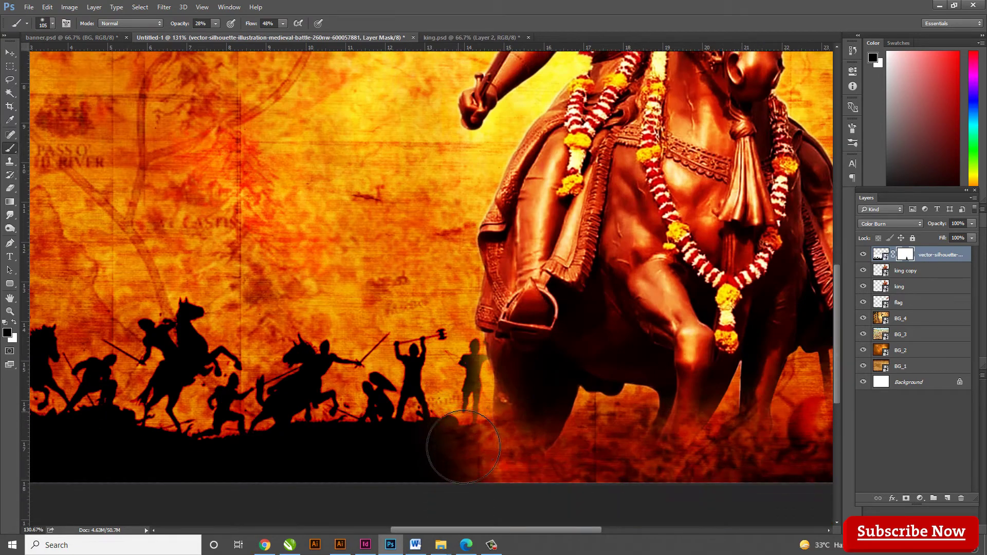
key(ctrl+0)
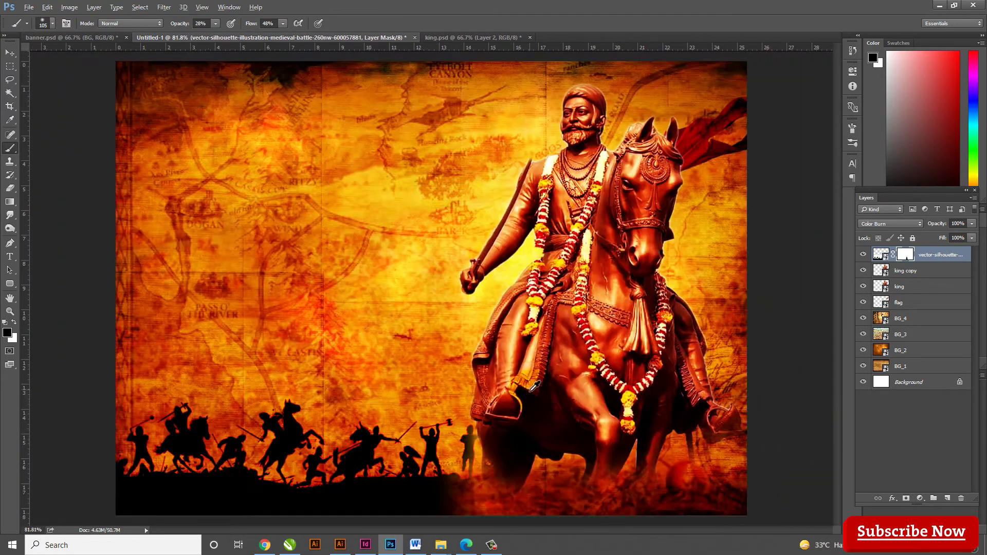
click(9, 52)
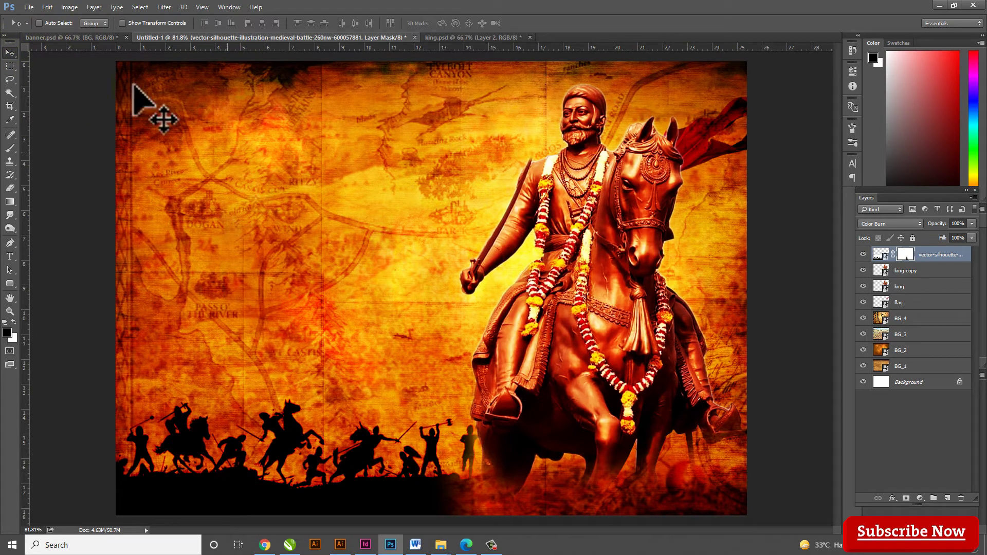
Step: Embed the '3 copy' group-statue image and position it on the banner's left side
click(29, 7)
click(66, 198)
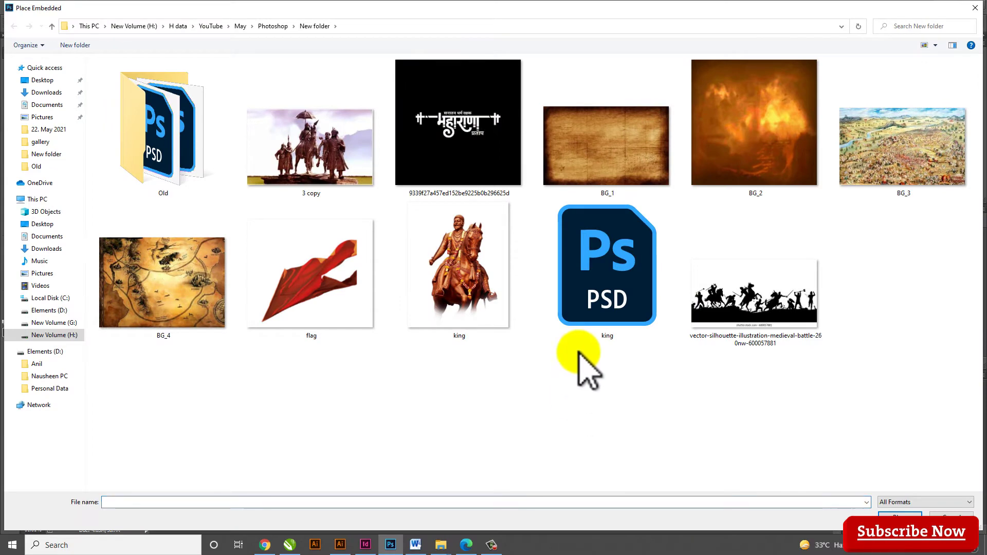
click(371, 172)
click(895, 516)
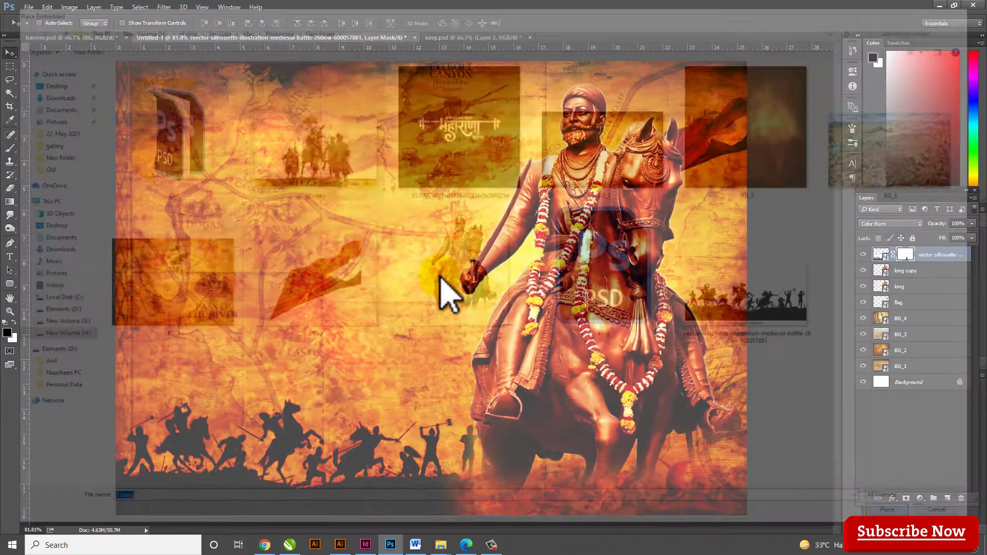
drag(419, 232, 299, 252)
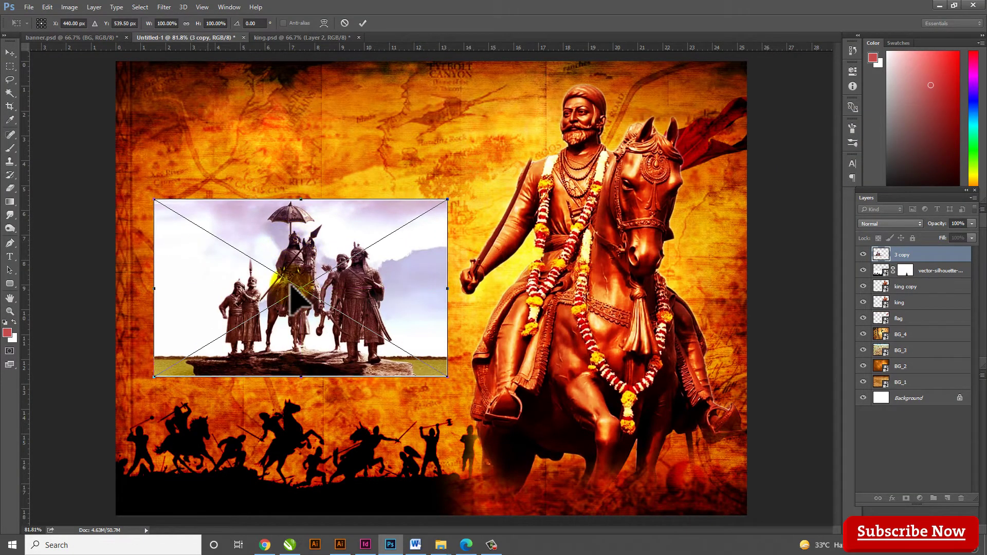
click(362, 23)
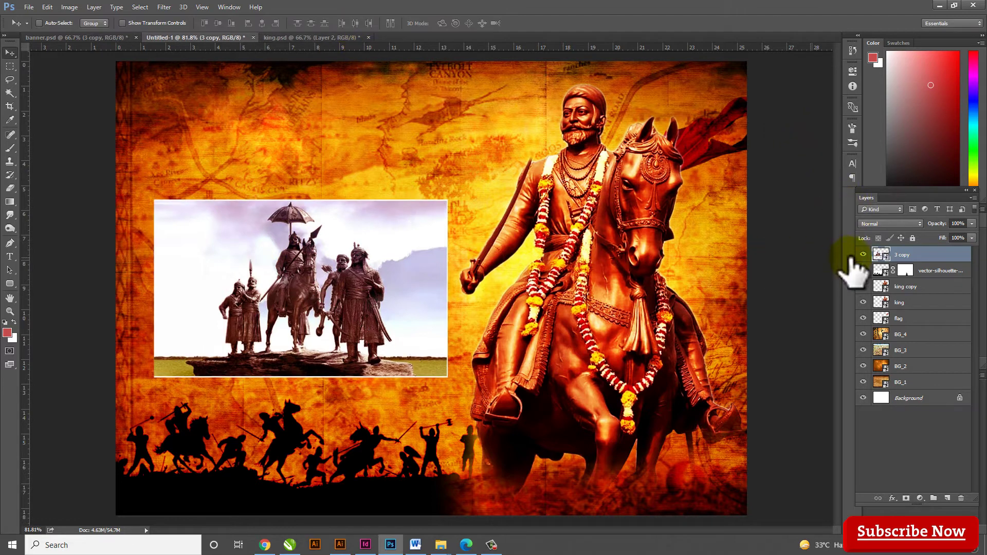
Step: Set '3 copy' to Multiply and mask out its sky and edges with a 150 px soft brush
click(893, 224)
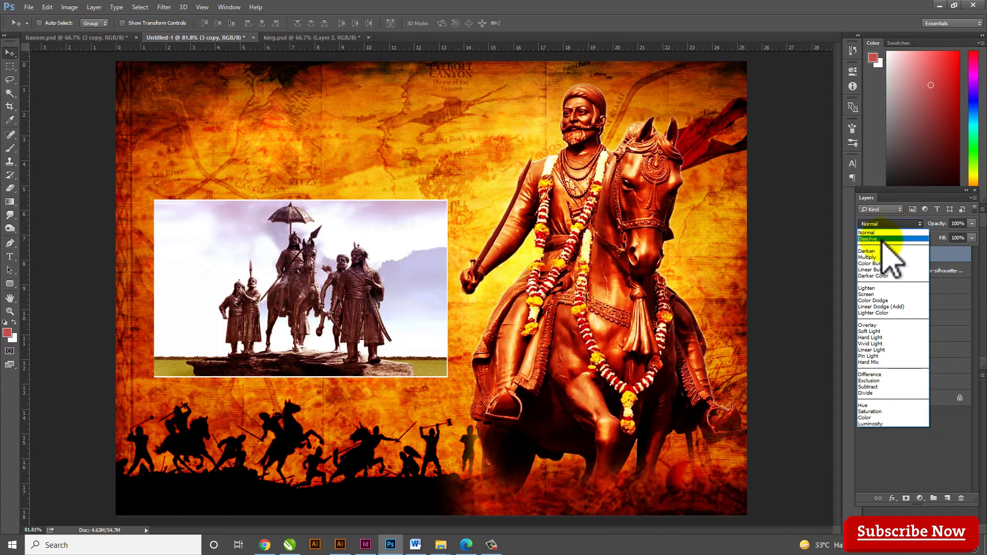
click(887, 269)
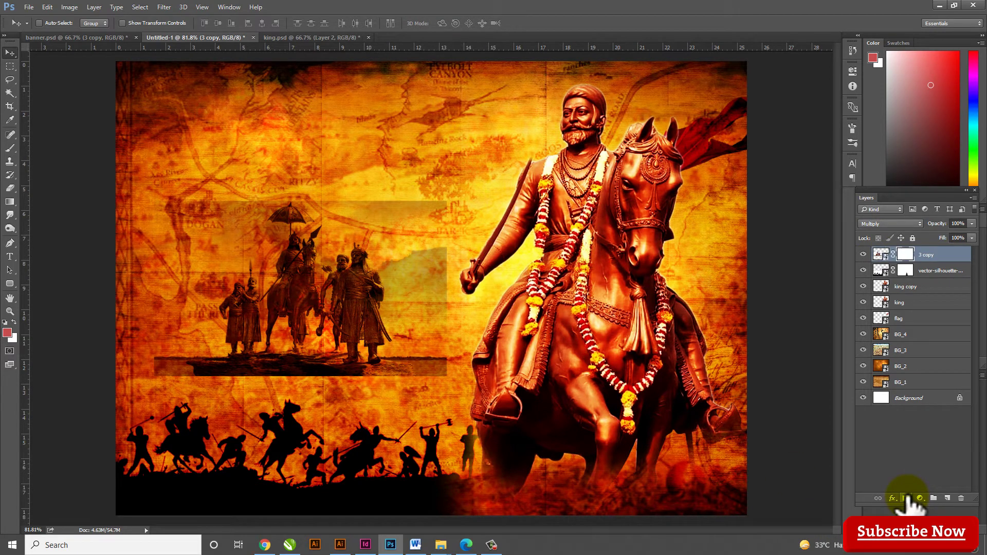
click(5, 323)
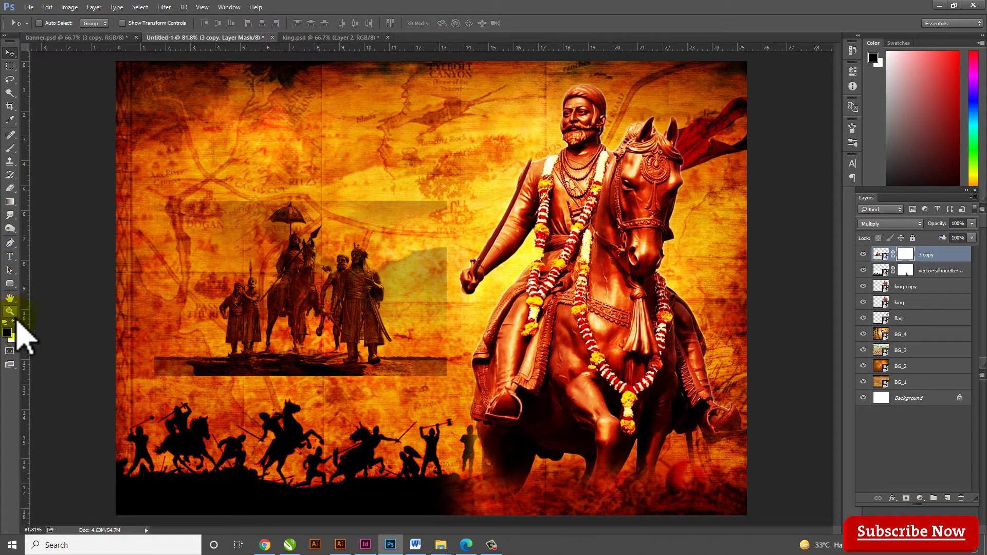
click(10, 148)
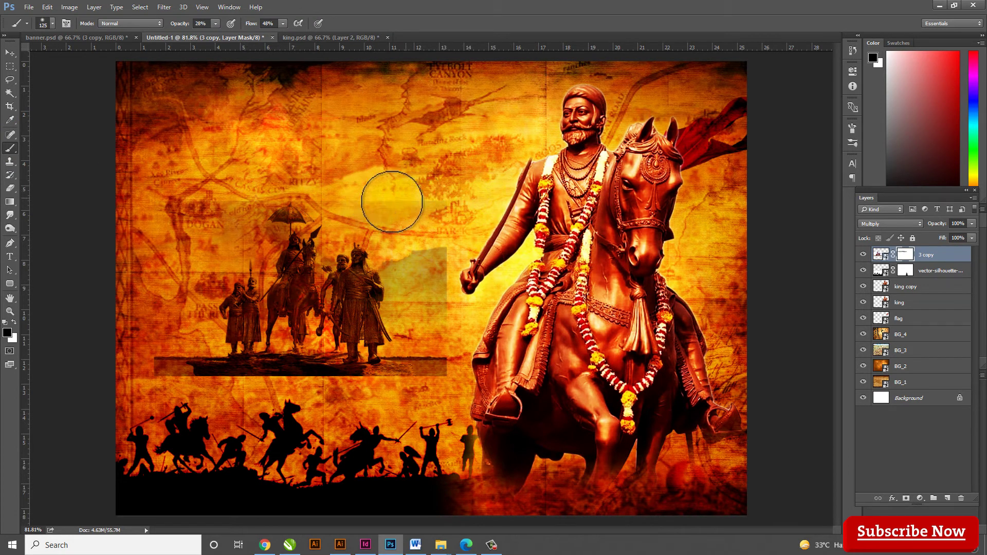
key(bracketright)
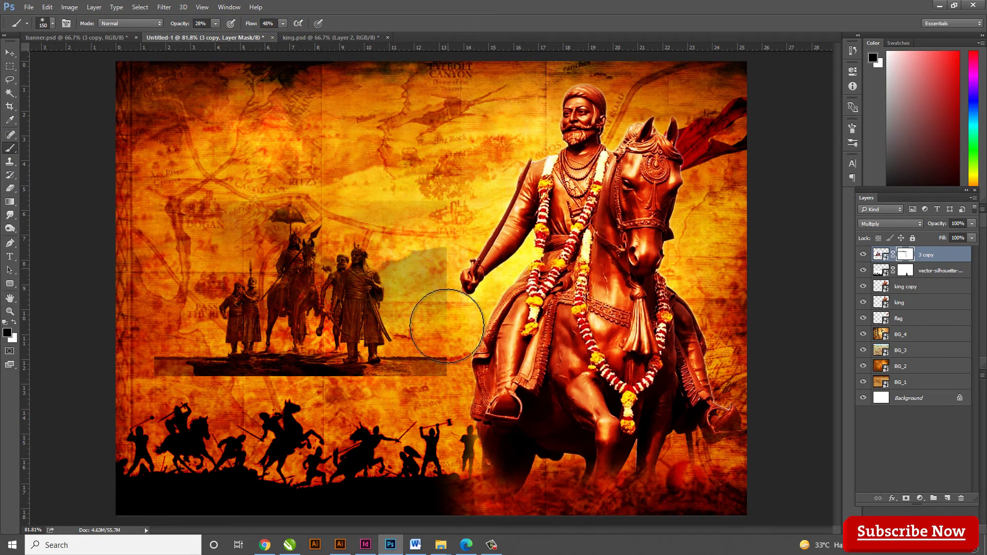
mouse_move(447, 327)
mouse_down()
mouse_move(441, 238)
mouse_move(448, 349)
mouse_up()
mouse_move(378, 385)
mouse_down()
mouse_move(286, 379)
mouse_move(344, 393)
mouse_up()
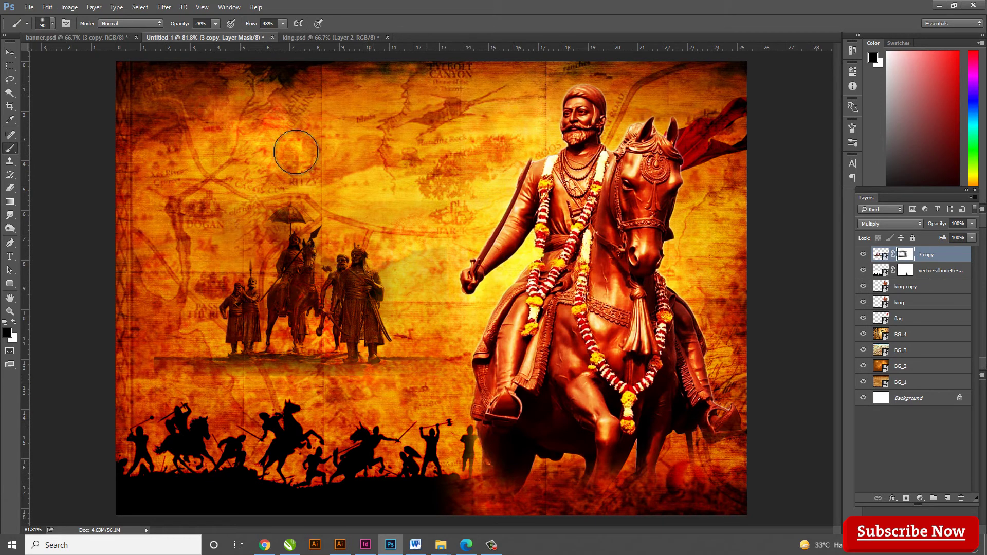
Step: Nudge the group-statue photo slightly to the right with a free transform
click(11, 54)
key(ctrl+t)
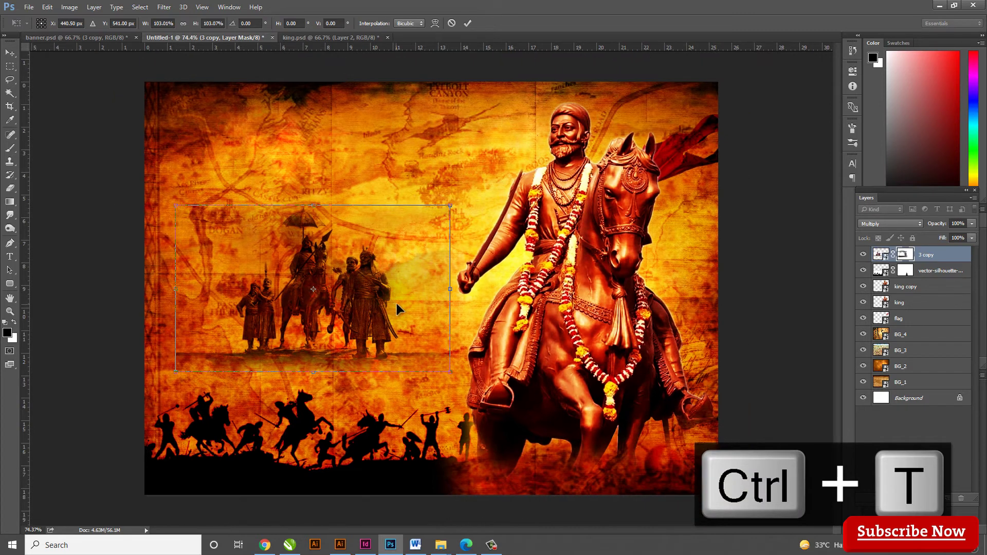
drag(390, 302, 394, 301)
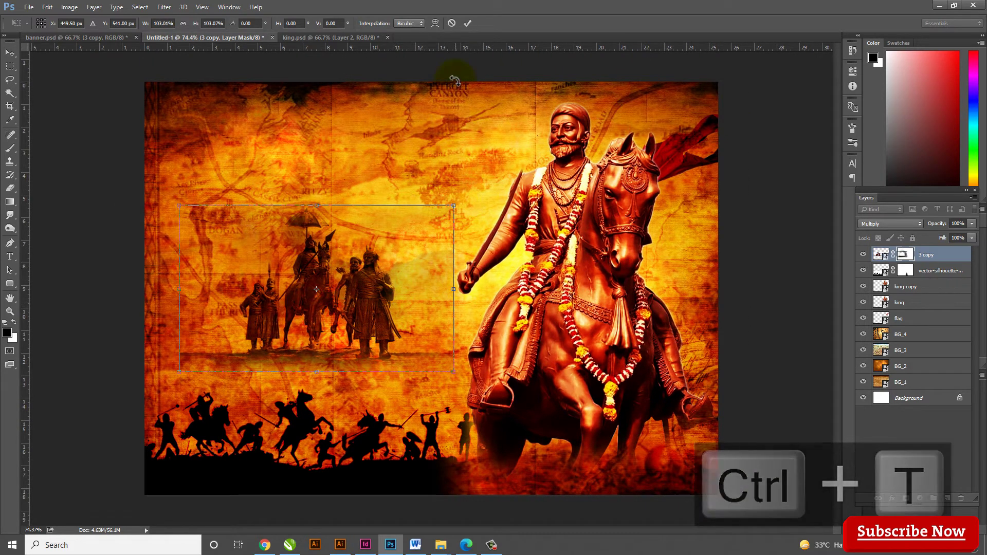
click(468, 24)
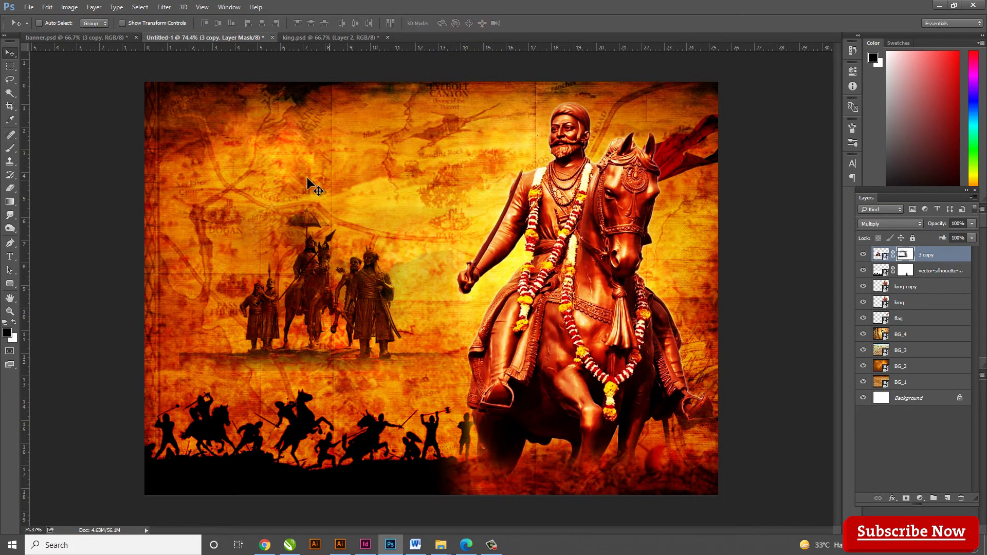
click(32, 8)
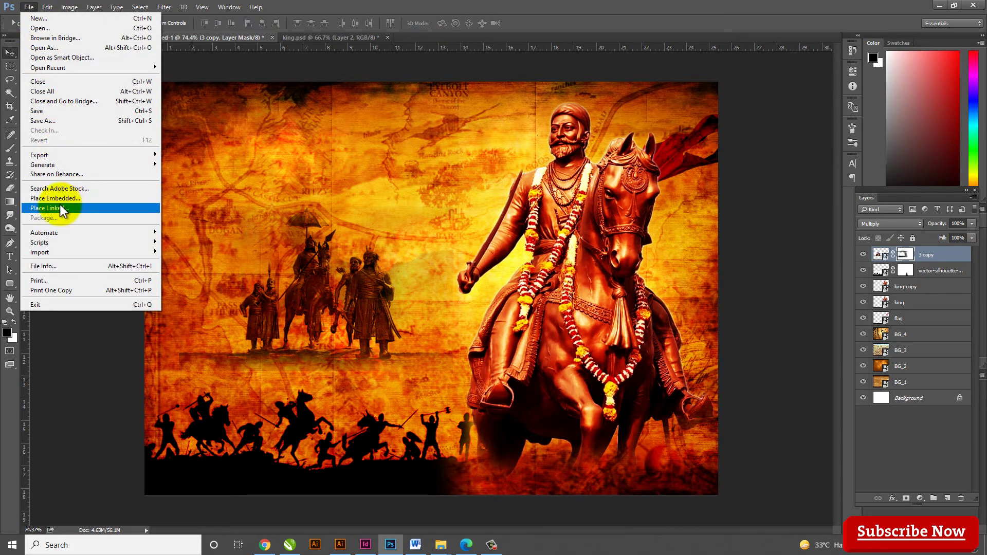
Step: Embed the black-background Maharana title image and move it up and left
click(84, 202)
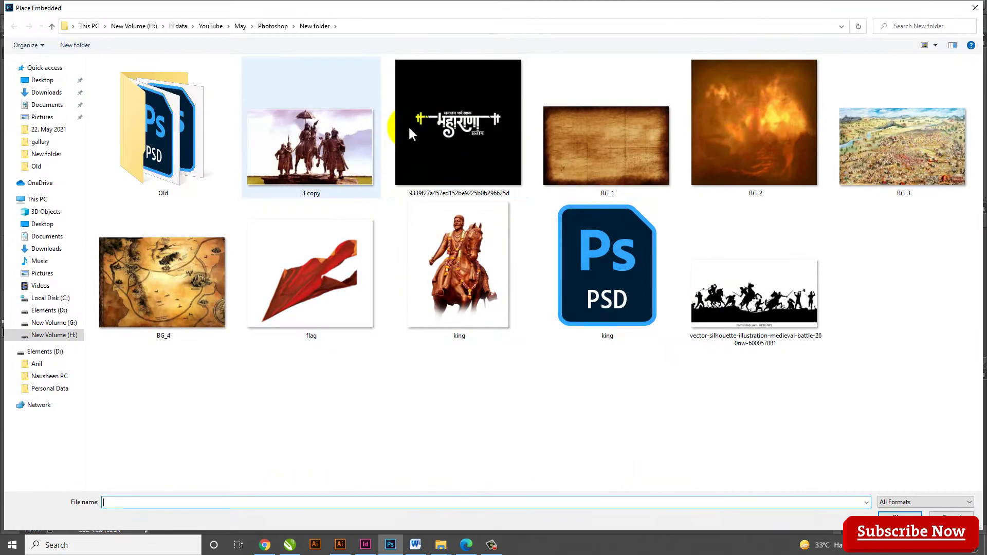
click(404, 129)
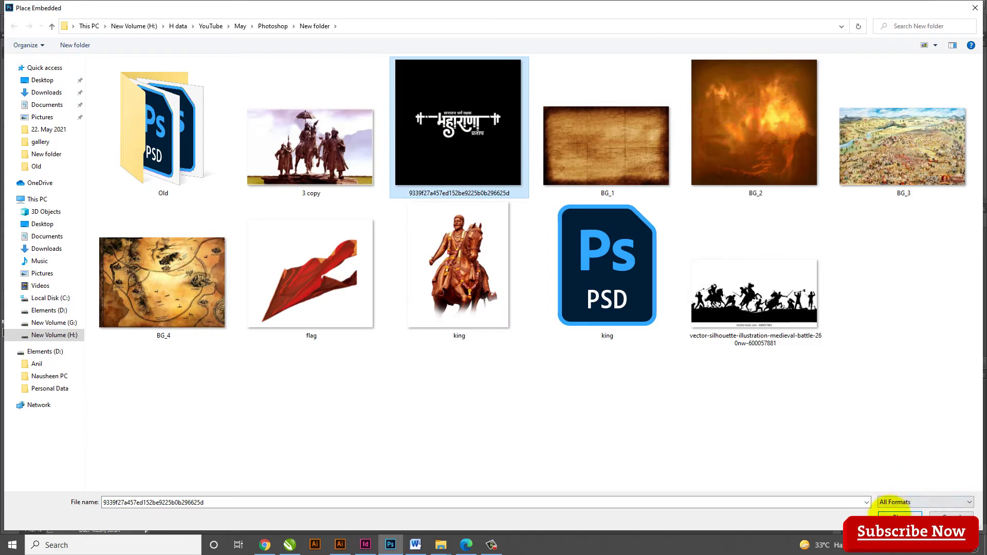
click(898, 516)
drag(458, 225, 398, 189)
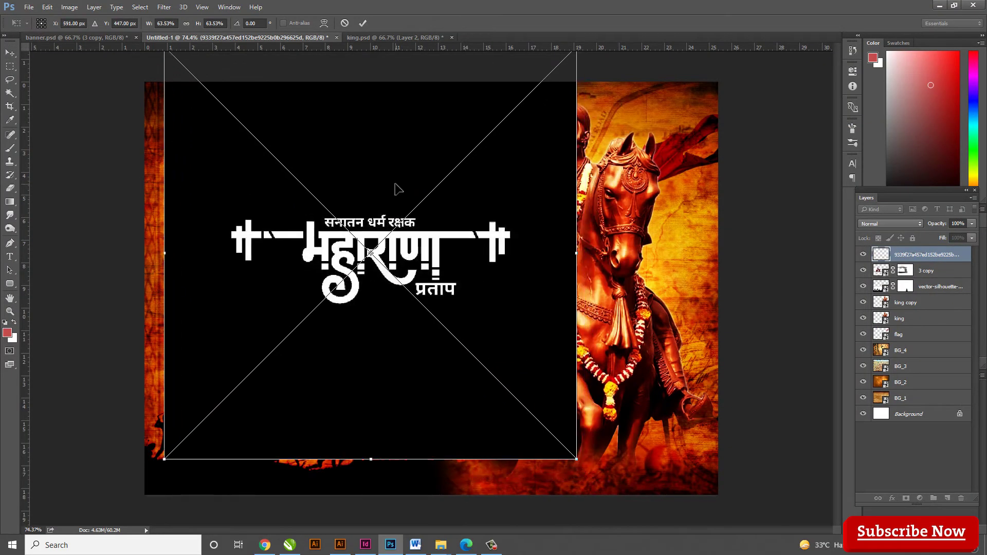
click(364, 24)
Step: Rasterize the title layer and Magic Wand-delete its black background
scroll(391, 196, up, 2)
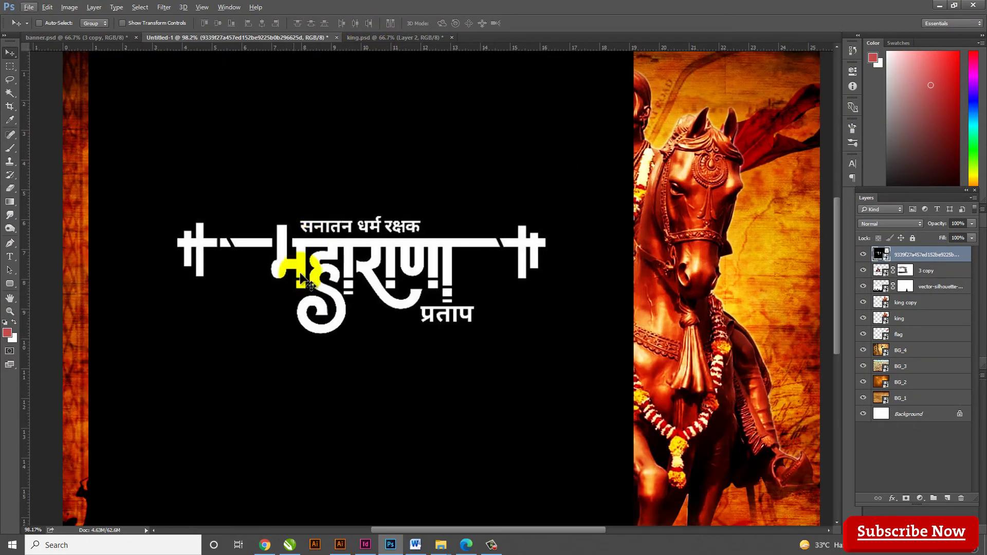
right_click(934, 252)
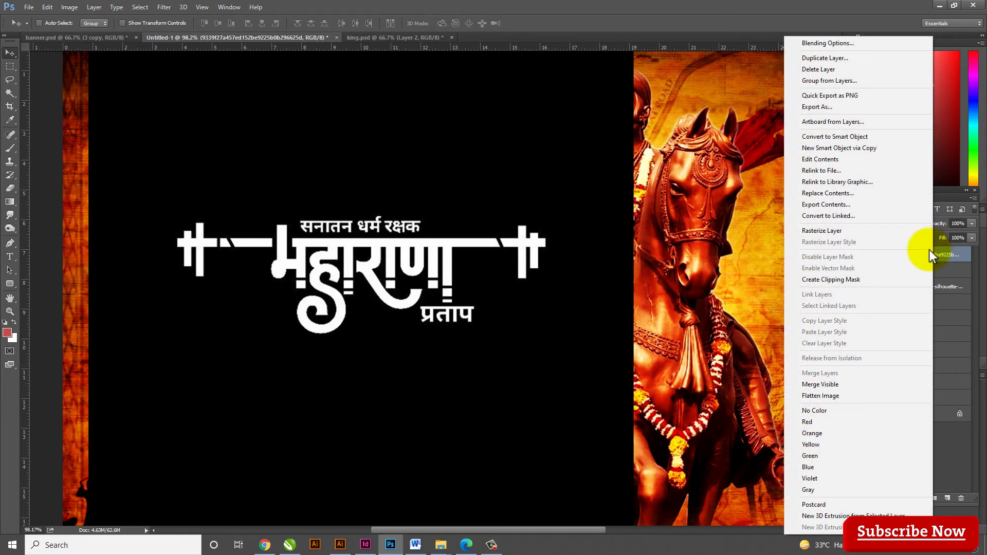
click(851, 232)
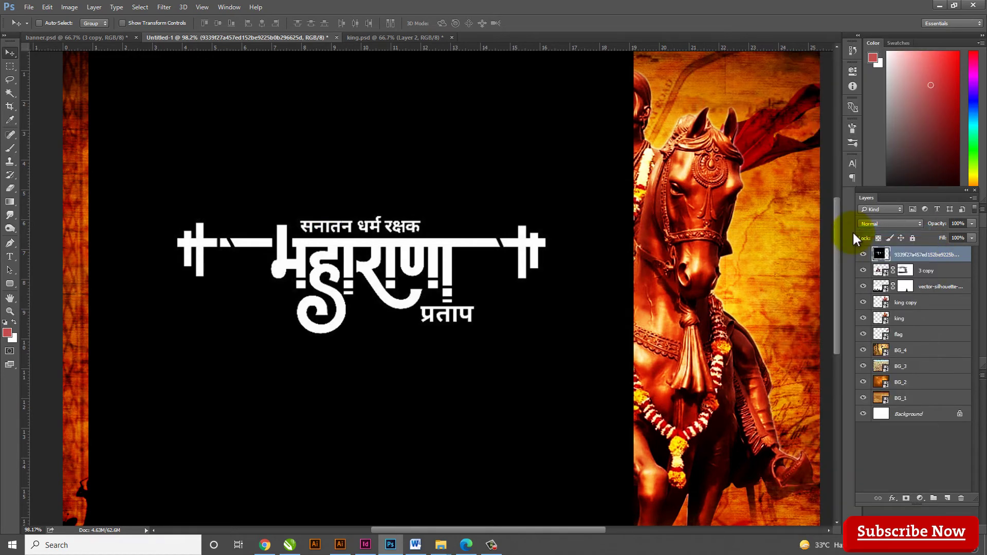
click(10, 94)
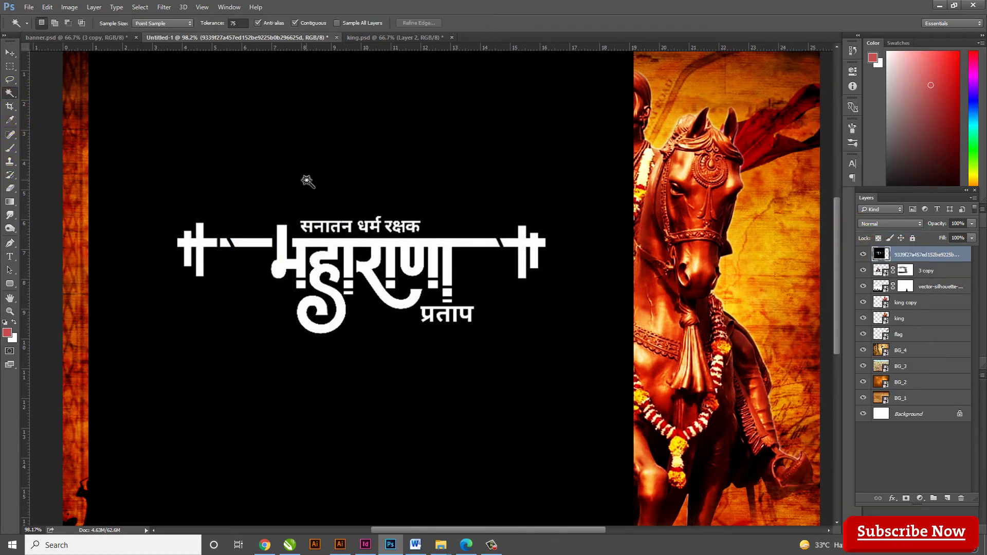
click(308, 181)
key(Delete)
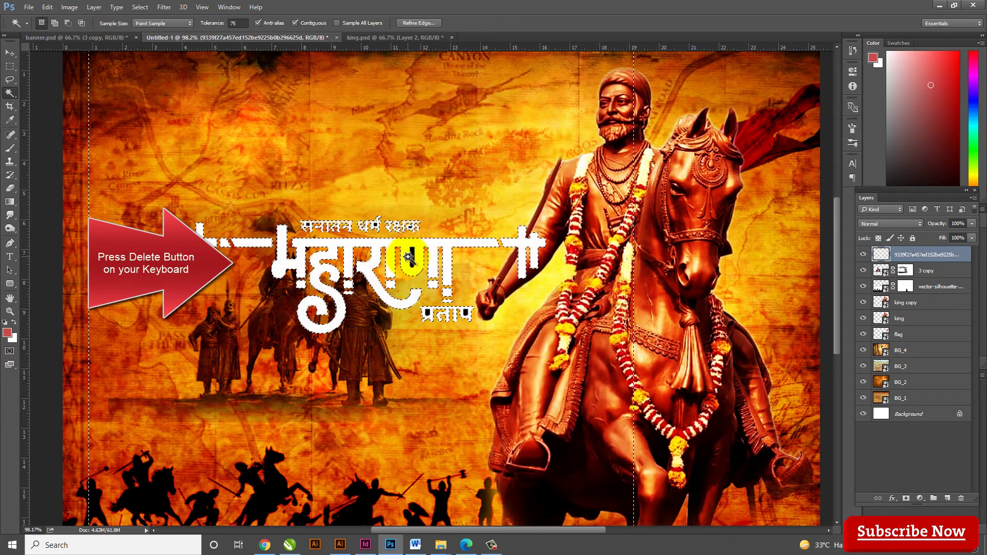
scroll(408, 259, down, 2)
scroll(408, 259, up, 5)
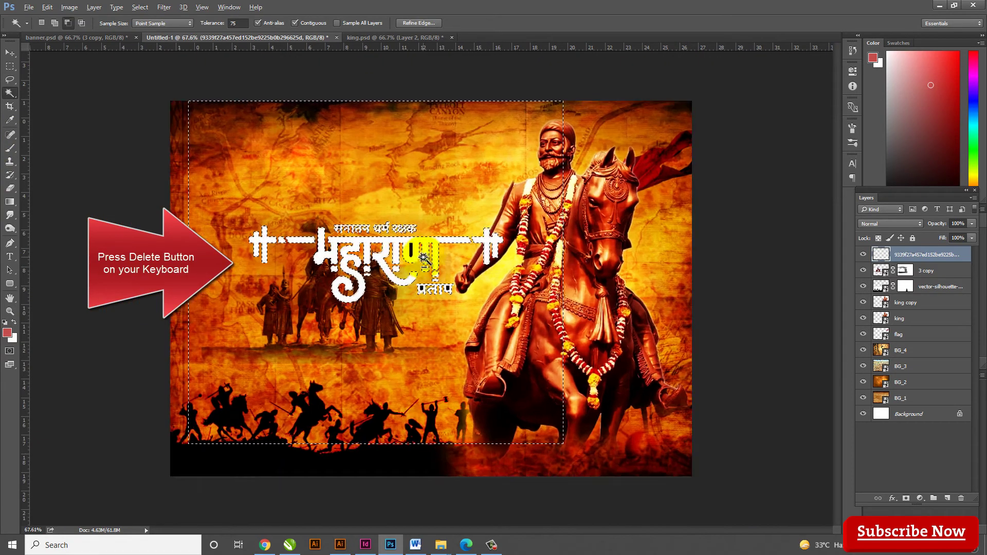
Step: Delete the remaining black bits inside ण, प्र, प, रक्षक and धर्म, then fit the banner on screen
key(Delete)
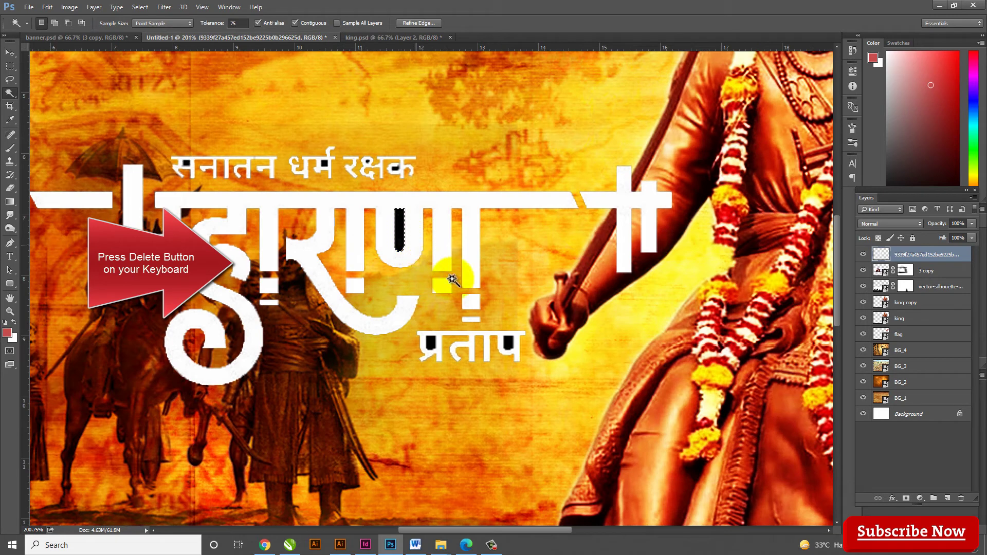
click(431, 342)
shift+click(498, 348)
click(394, 188)
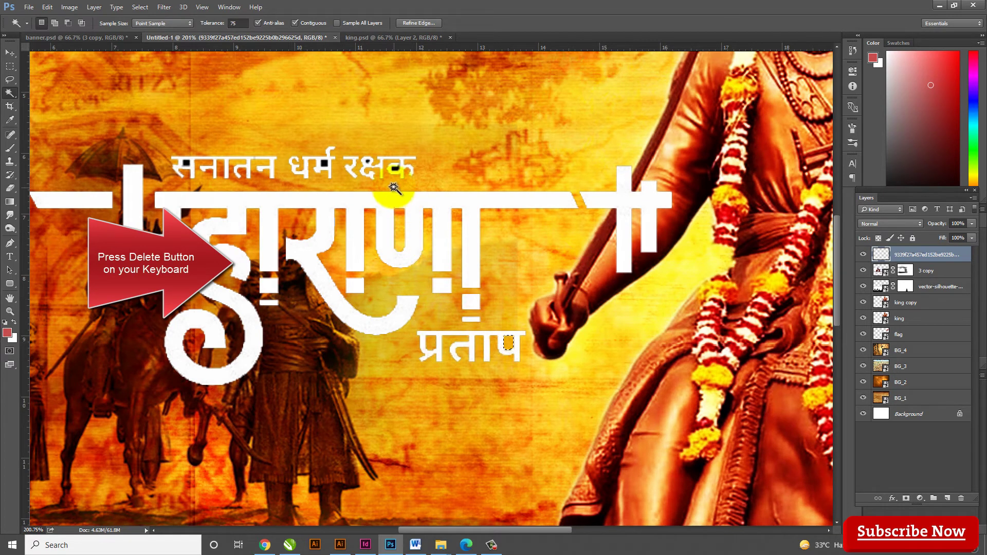
key(Delete)
click(324, 163)
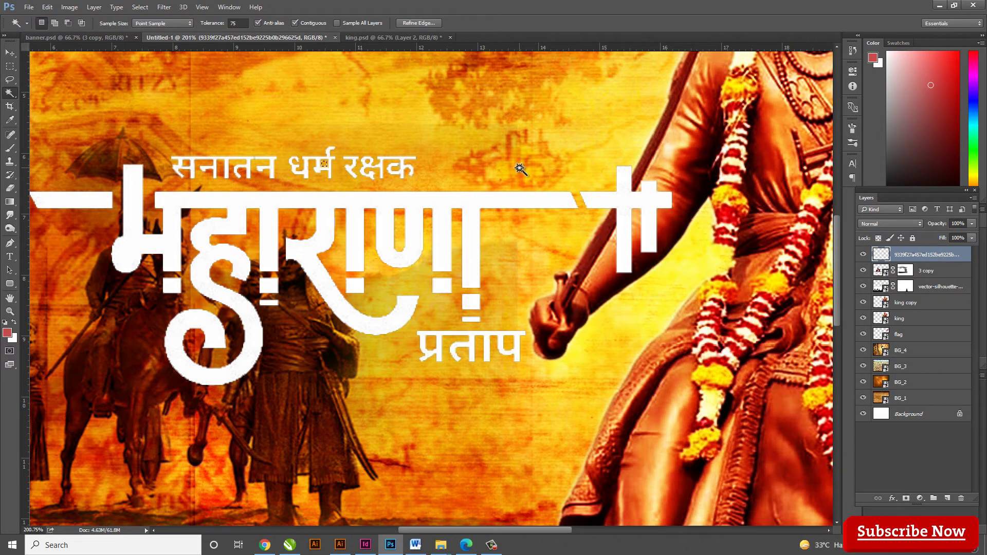
key(ctrl+0)
Step: Move the Hindi title toward the top left and enlarge it to about 117%
key(v)
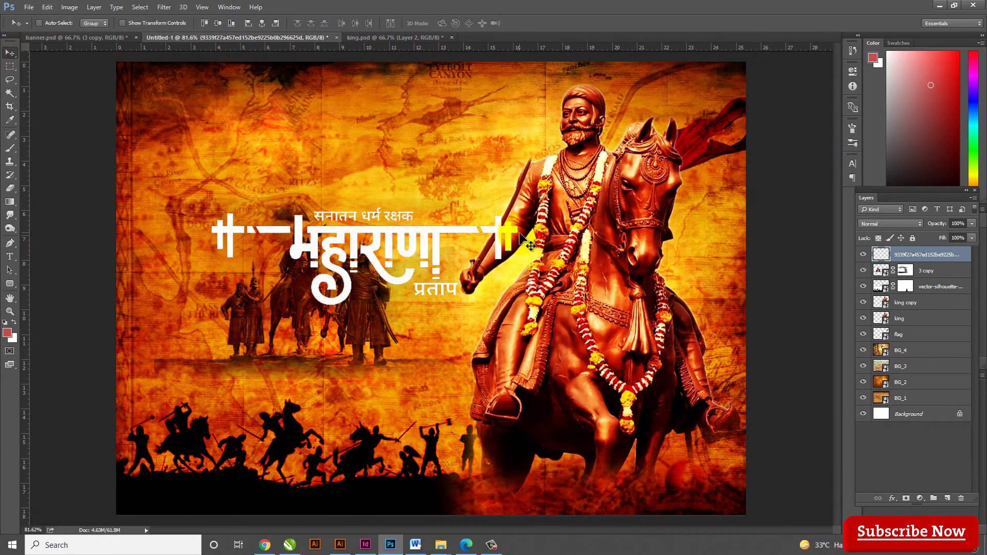
mouse_move(525, 241)
mouse_down()
mouse_move(343, 195)
mouse_move(353, 175)
mouse_up()
scroll(360, 216, down, 1)
key(ctrl+t)
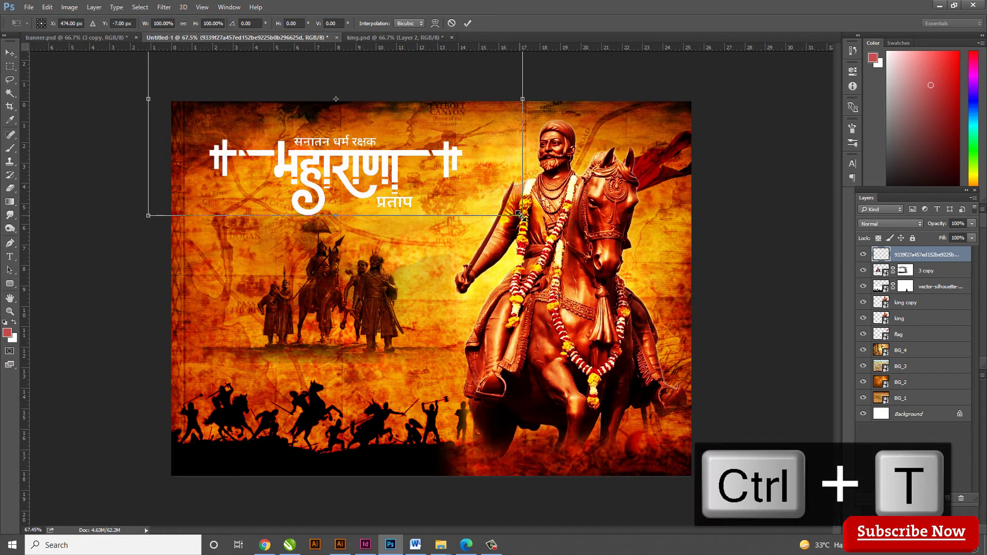
drag(519, 214, 551, 222)
drag(404, 184, 416, 174)
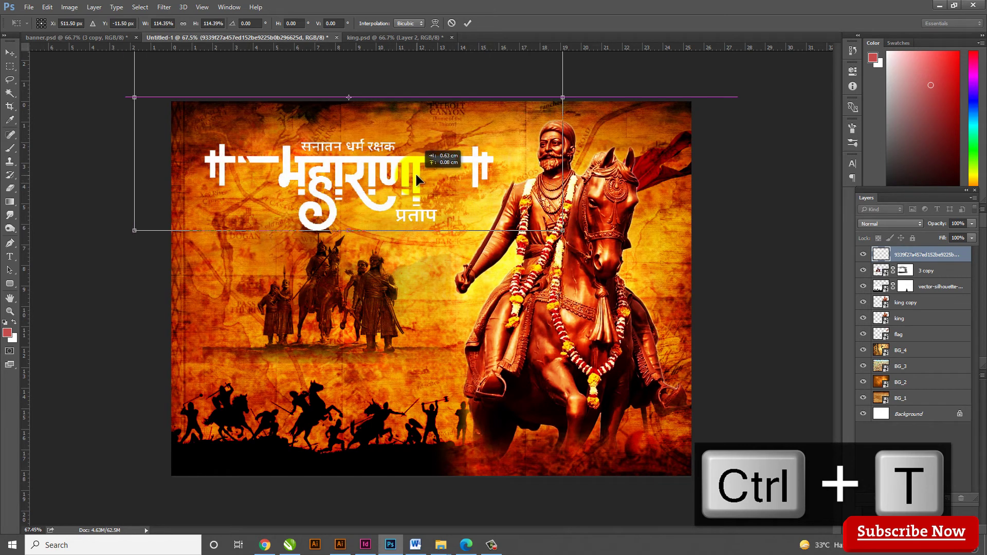
drag(562, 230, 567, 234)
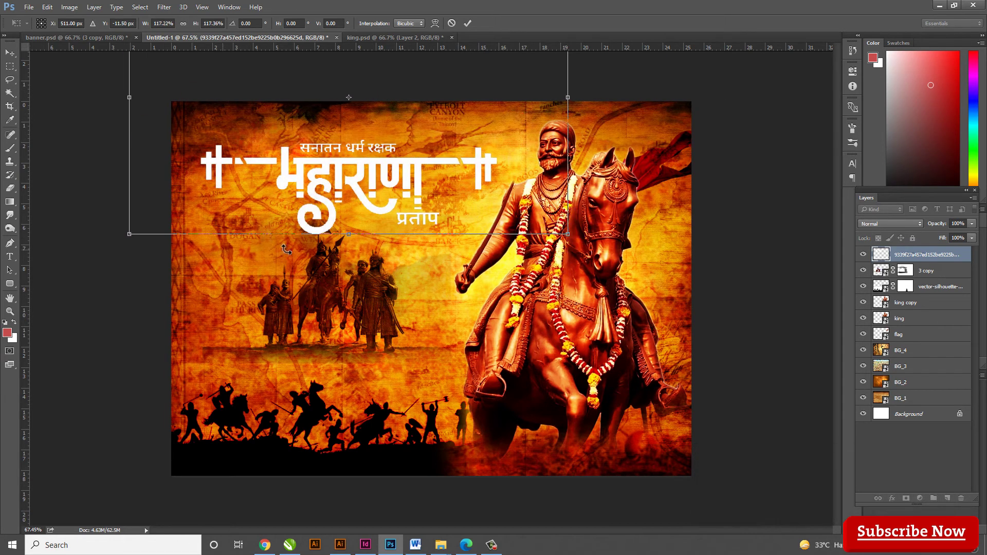
click(468, 23)
Step: Move the '3 copy' warrior group down, shrink it to about 94.5%, and nudge the title left
click(897, 270)
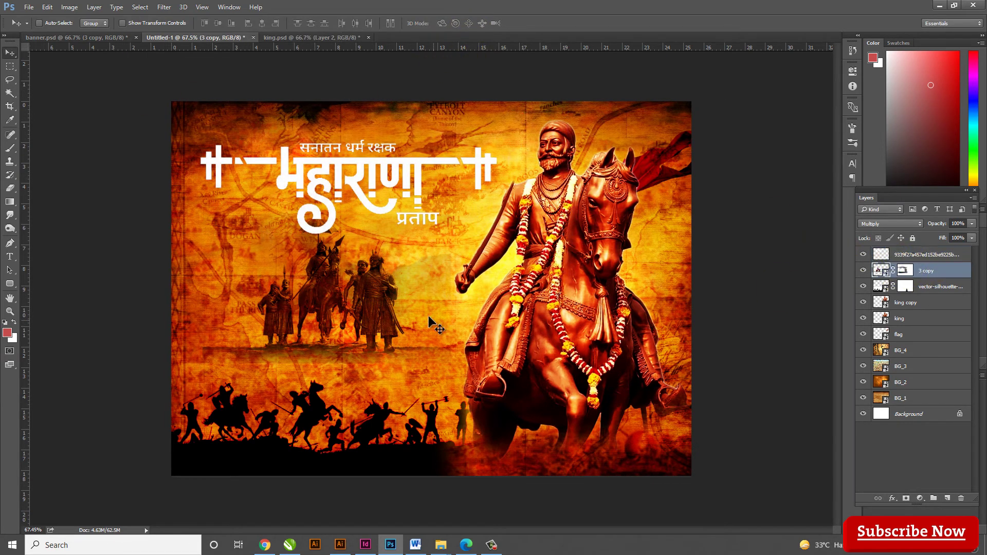
drag(381, 306, 381, 316)
key(ctrl+t)
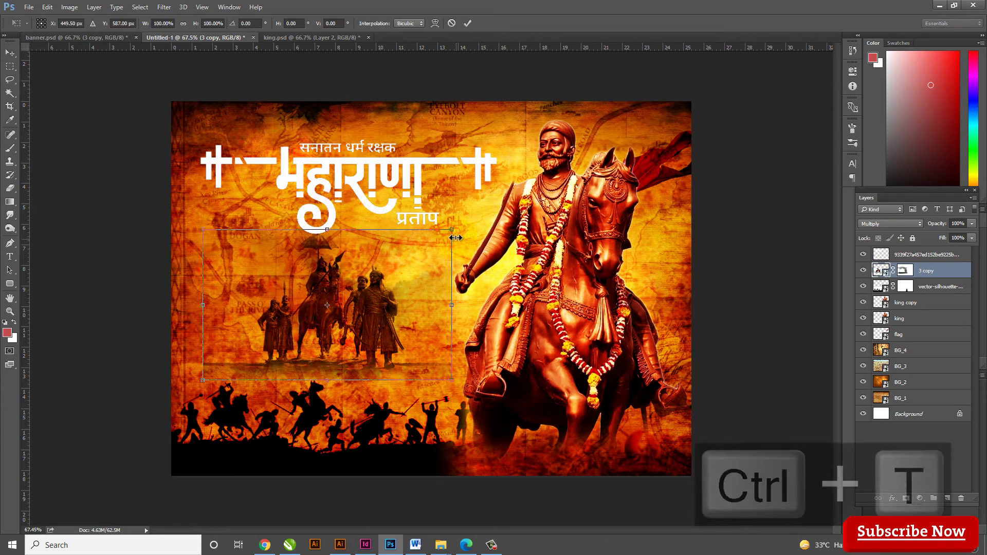
drag(453, 231, 446, 235)
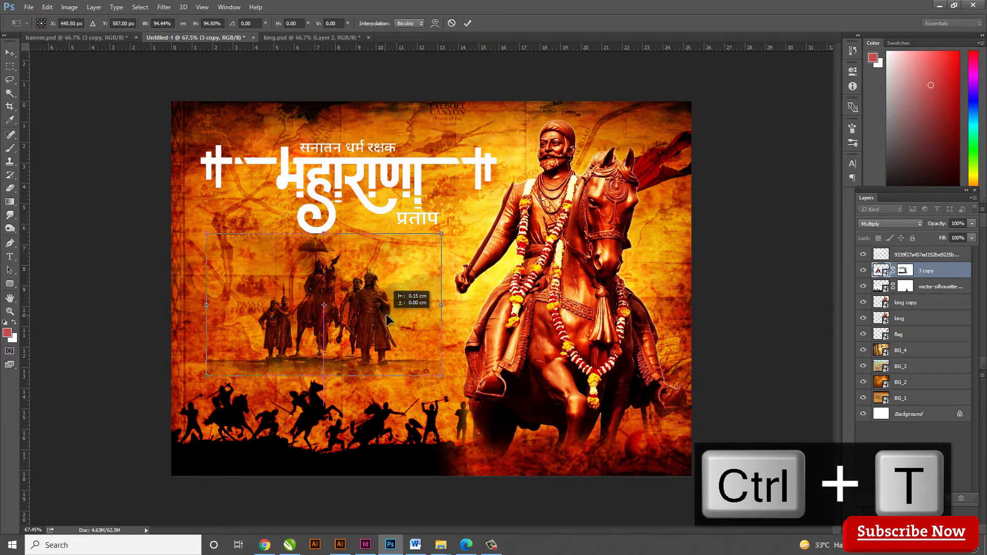
click(468, 23)
click(925, 254)
drag(405, 172, 402, 162)
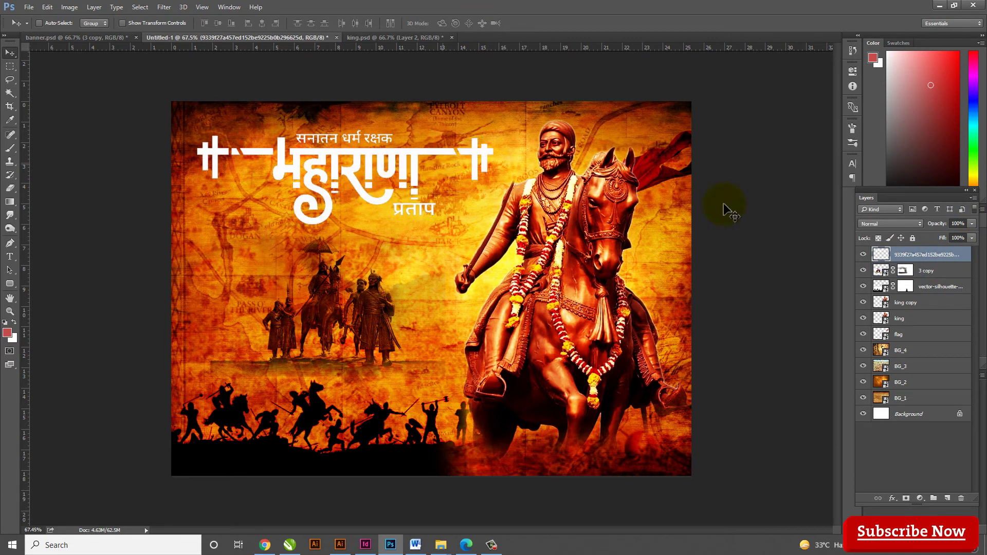
Step: Give the title a dark brown drop shadow: 100% opacity, distance 8, spread 7, size 15
click(895, 500)
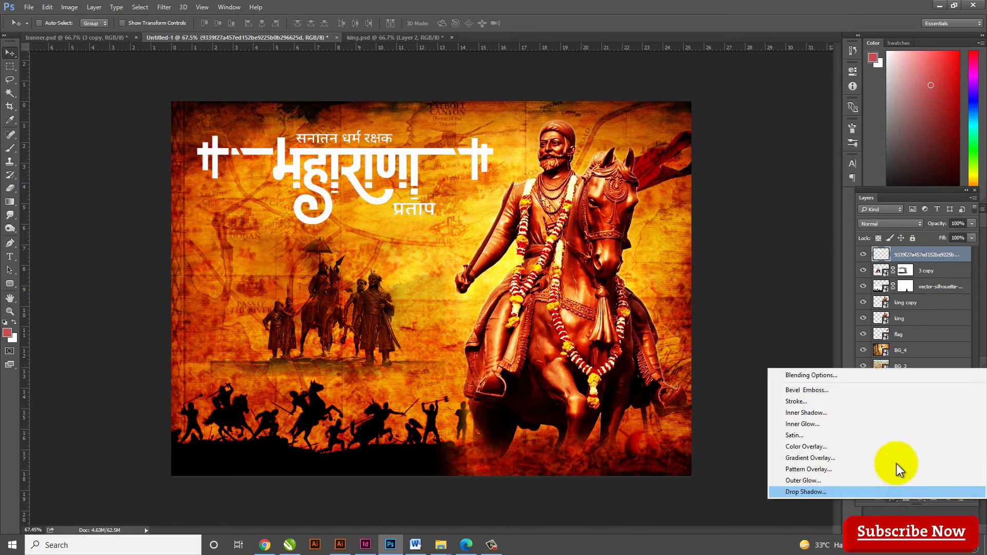
click(850, 376)
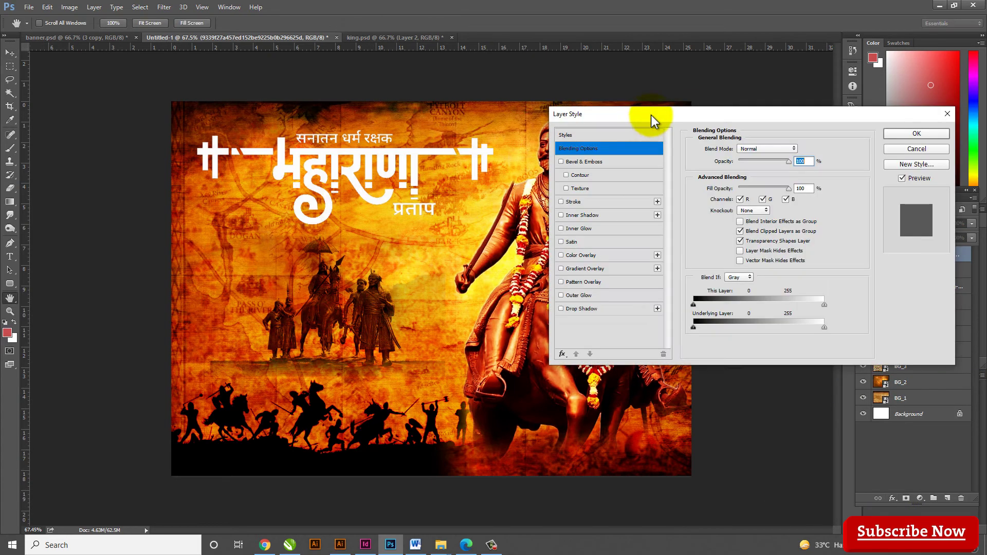
drag(651, 116, 687, 85)
click(626, 249)
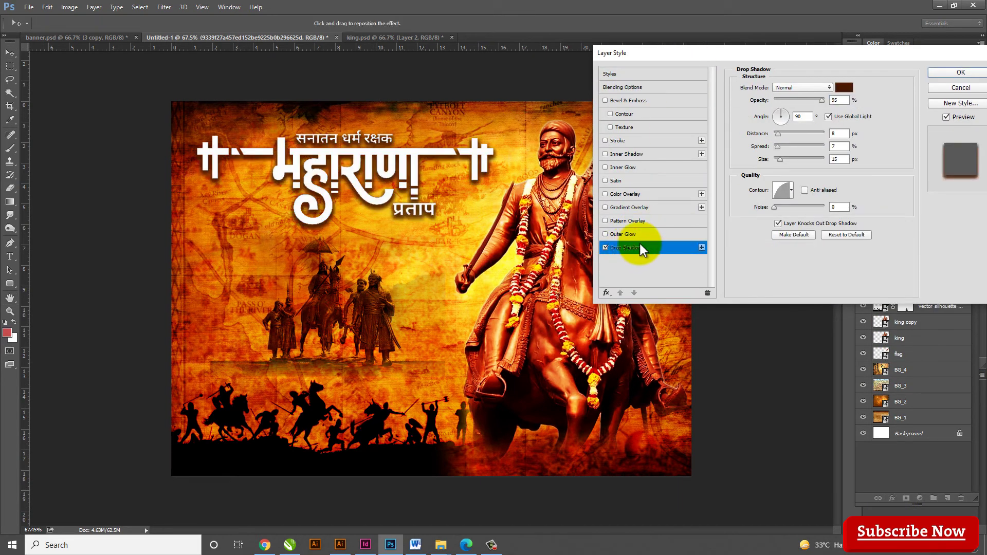
click(844, 88)
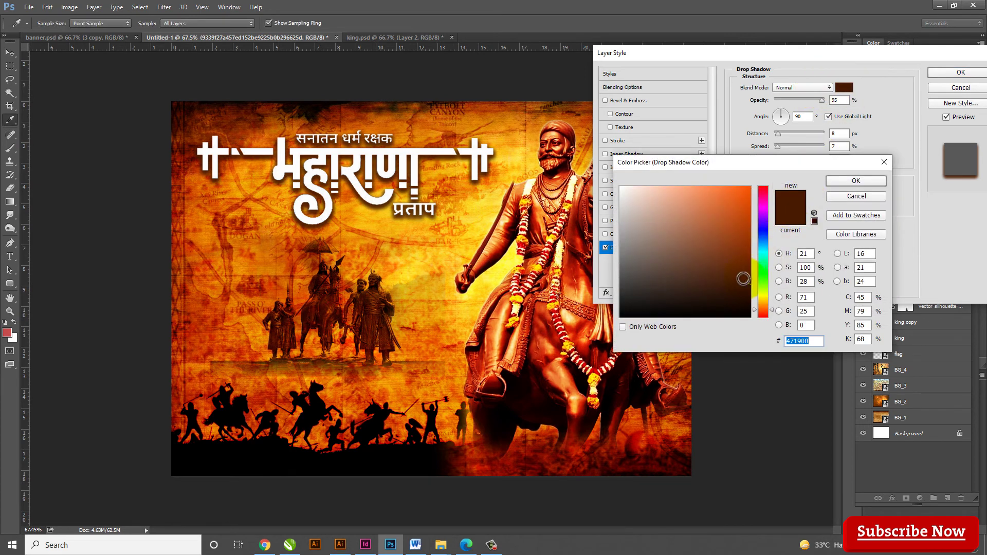
click(854, 181)
text(100)
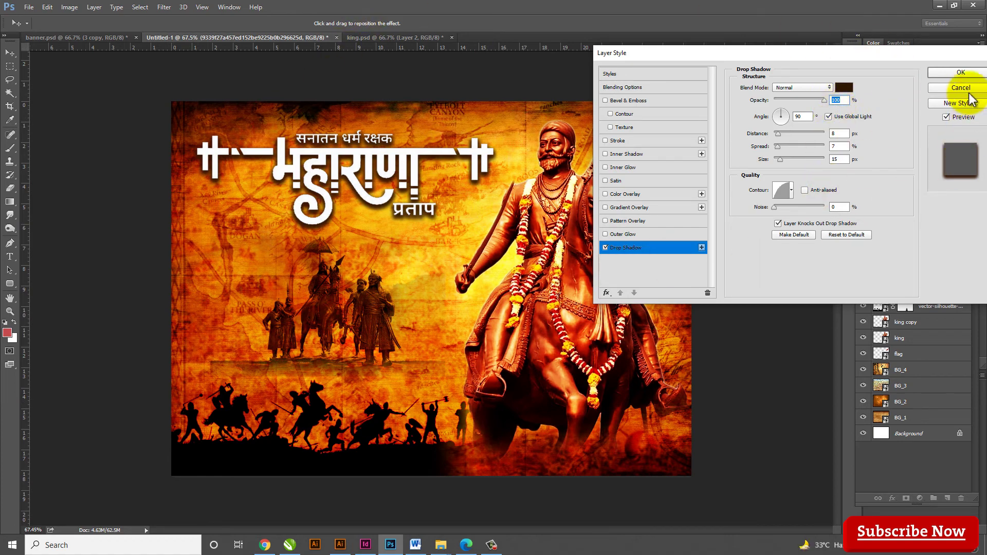
click(961, 73)
scroll(441, 337, down, 1)
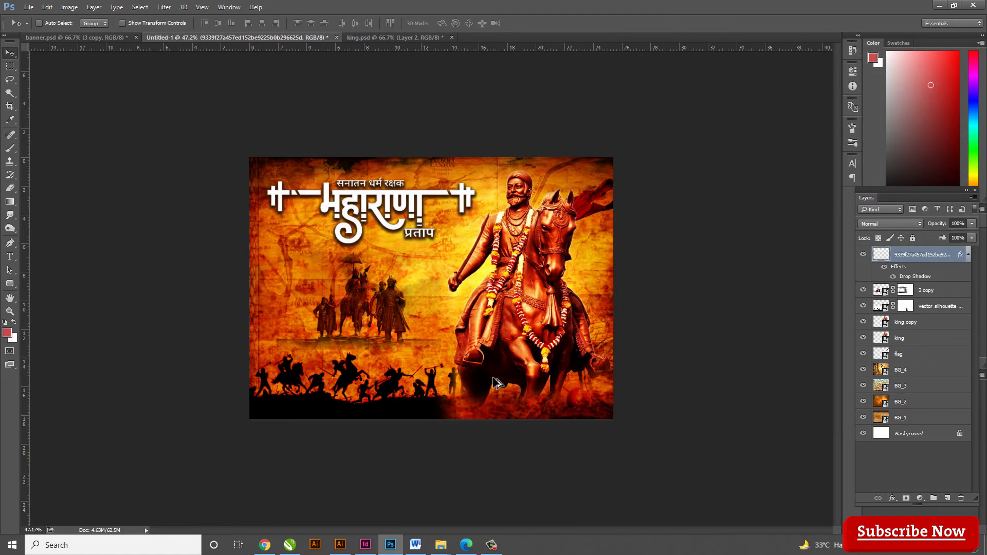
scroll(473, 365, up, 1)
scroll(494, 381, up, 1)
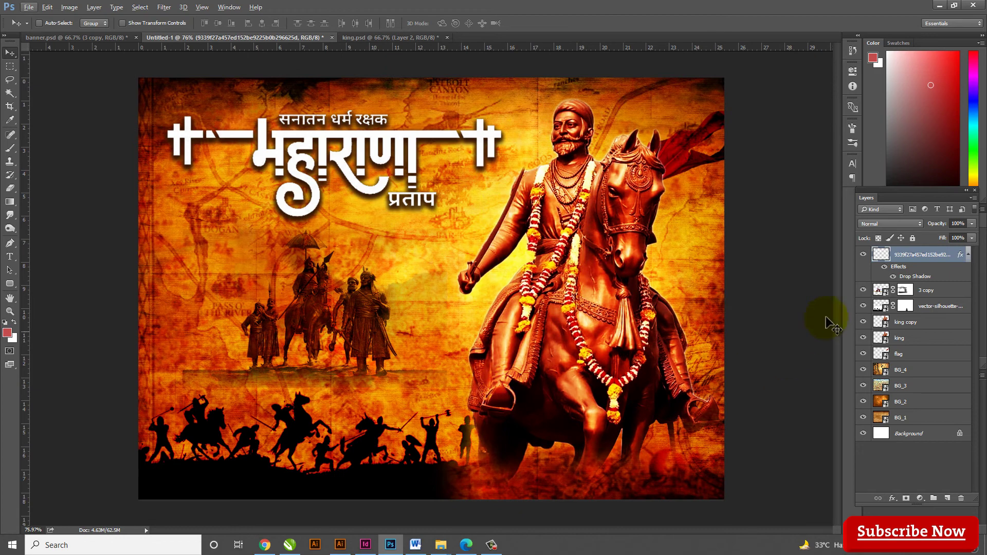
click(864, 255)
click(863, 290)
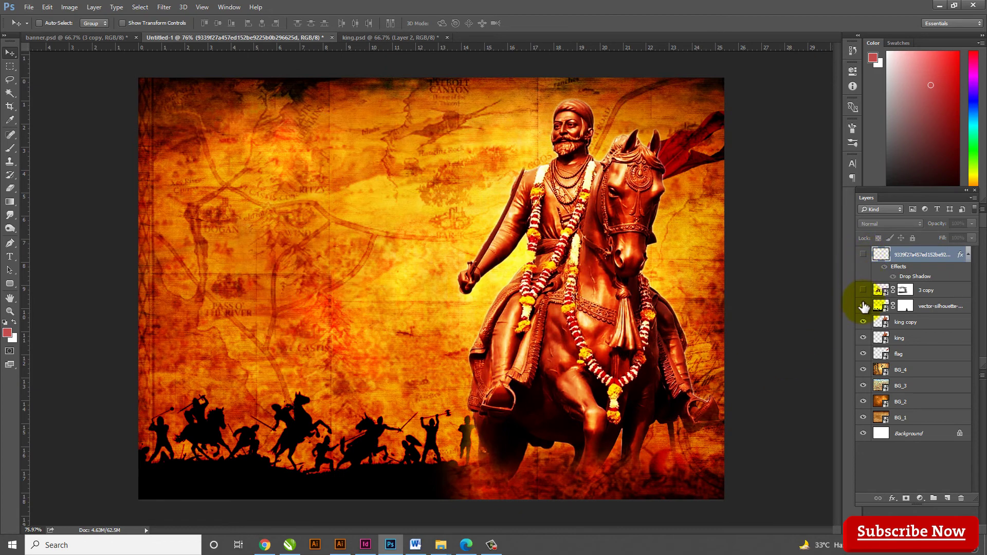
click(863, 322)
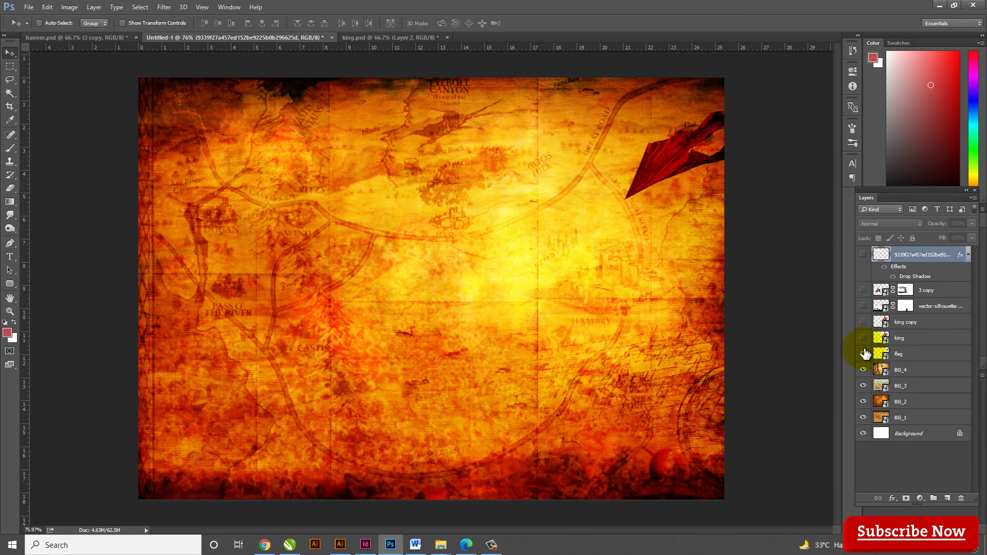
click(864, 354)
click(864, 385)
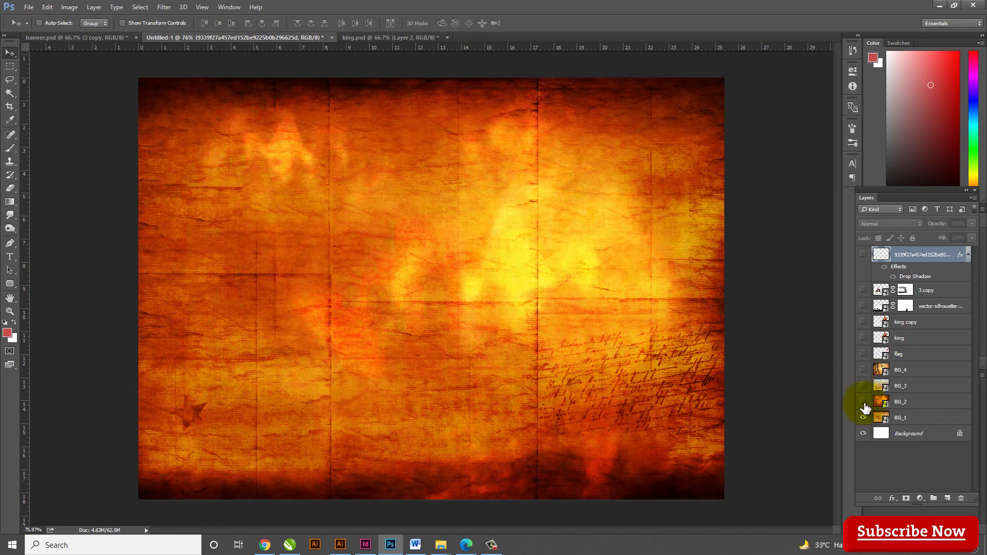
click(864, 418)
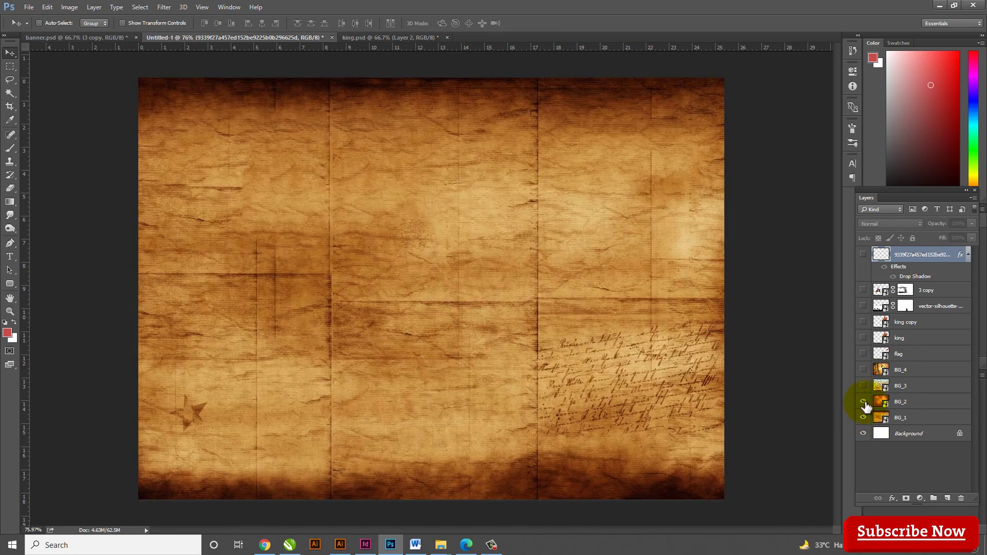
click(863, 402)
click(864, 386)
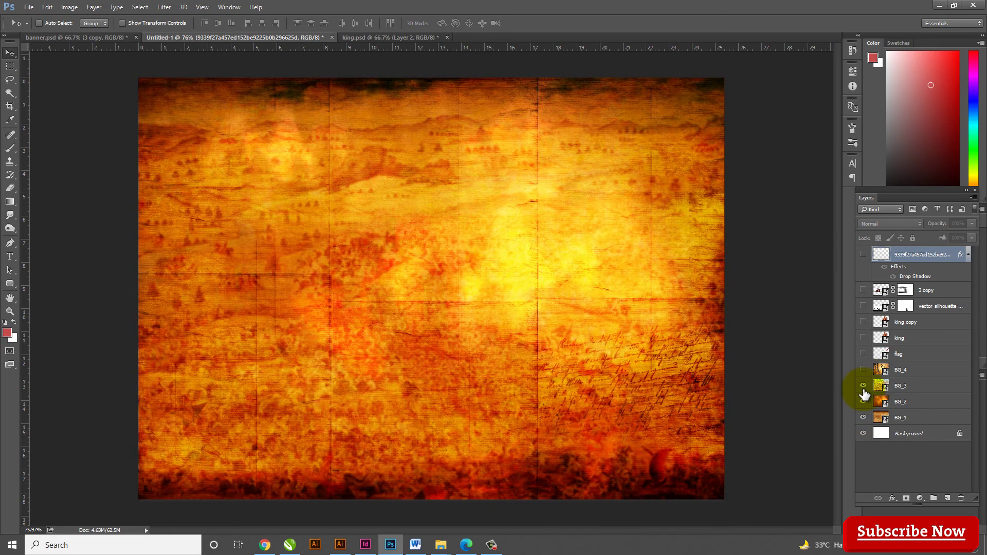
click(864, 371)
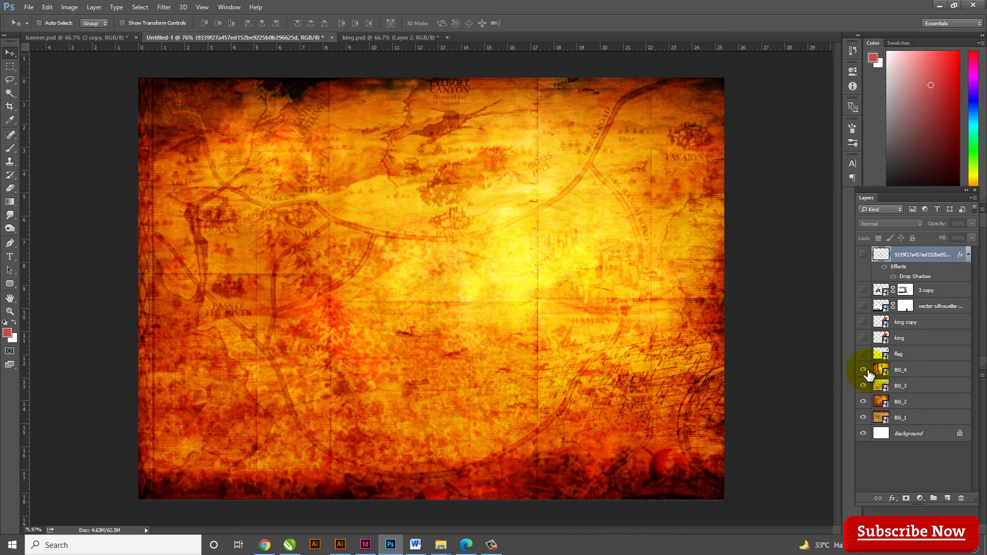
click(864, 354)
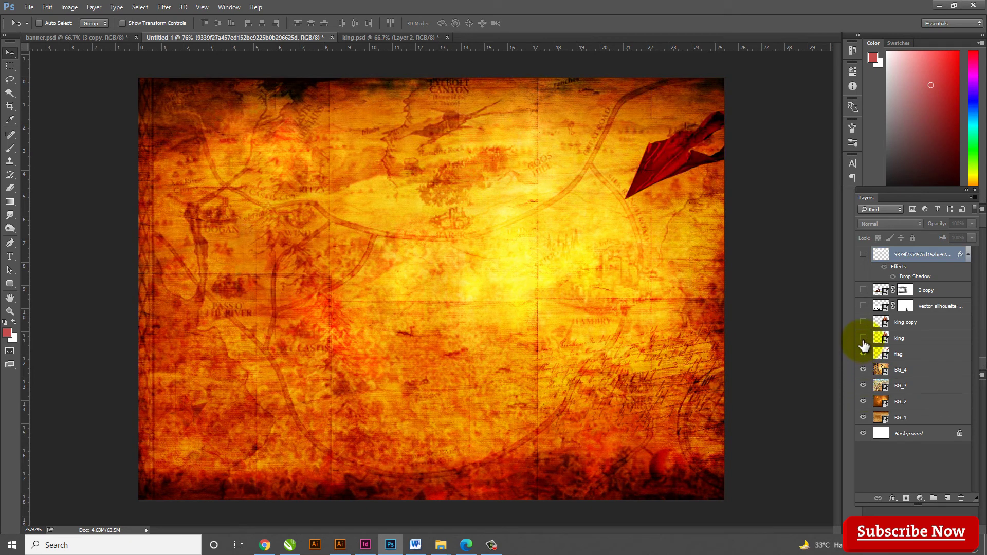
click(864, 338)
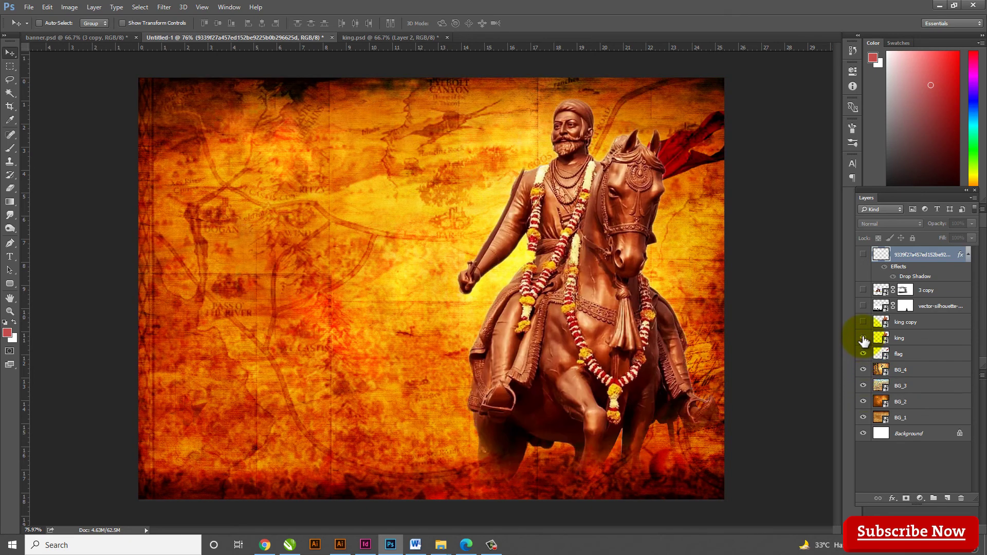
click(864, 306)
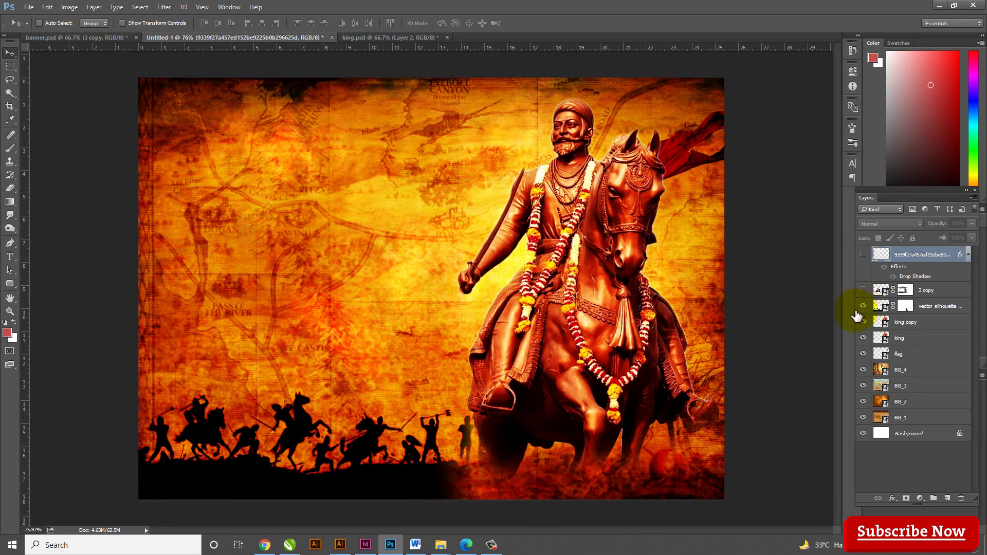
click(863, 290)
click(863, 254)
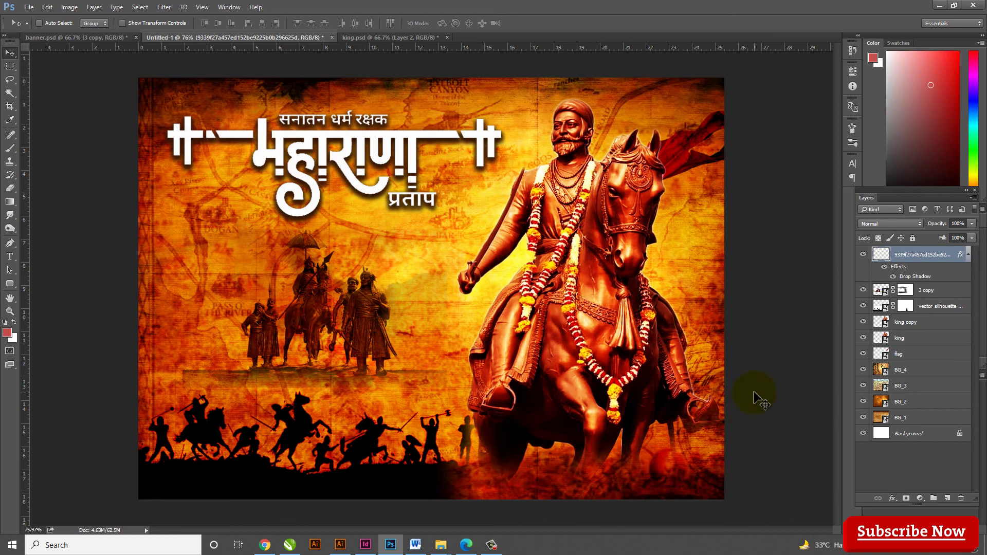
scroll(755, 397, down, 1)
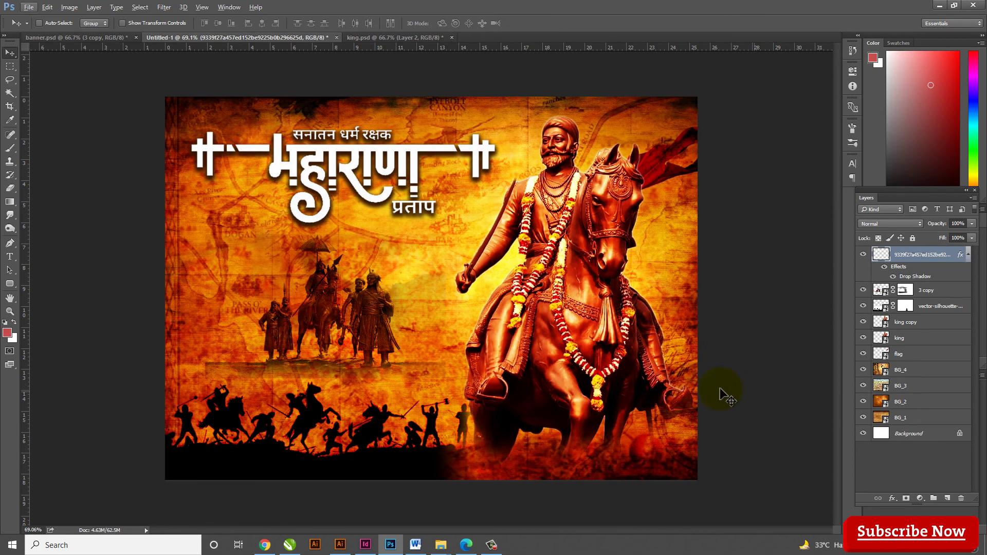